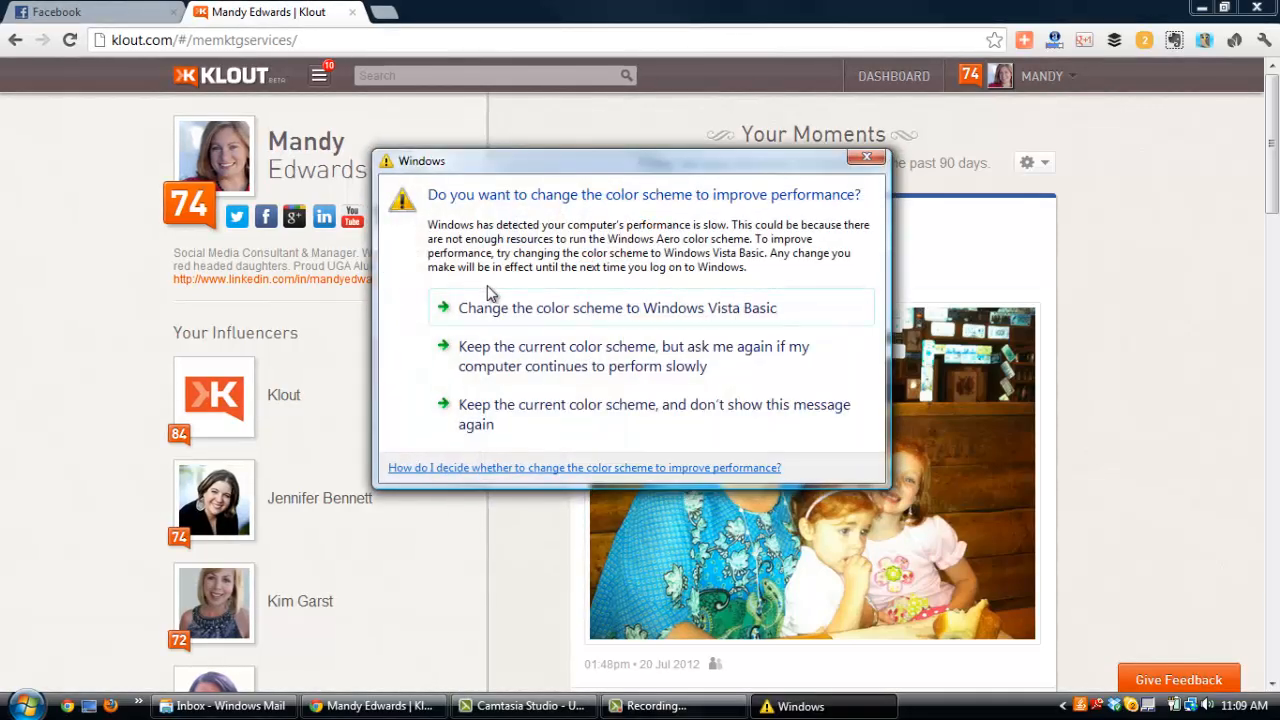
Dismiss the Windows color scheme prompts and look through the influential moments from the past 90 days on the Klout profile
{"action": "left_click", "coordinate": [866, 158]}
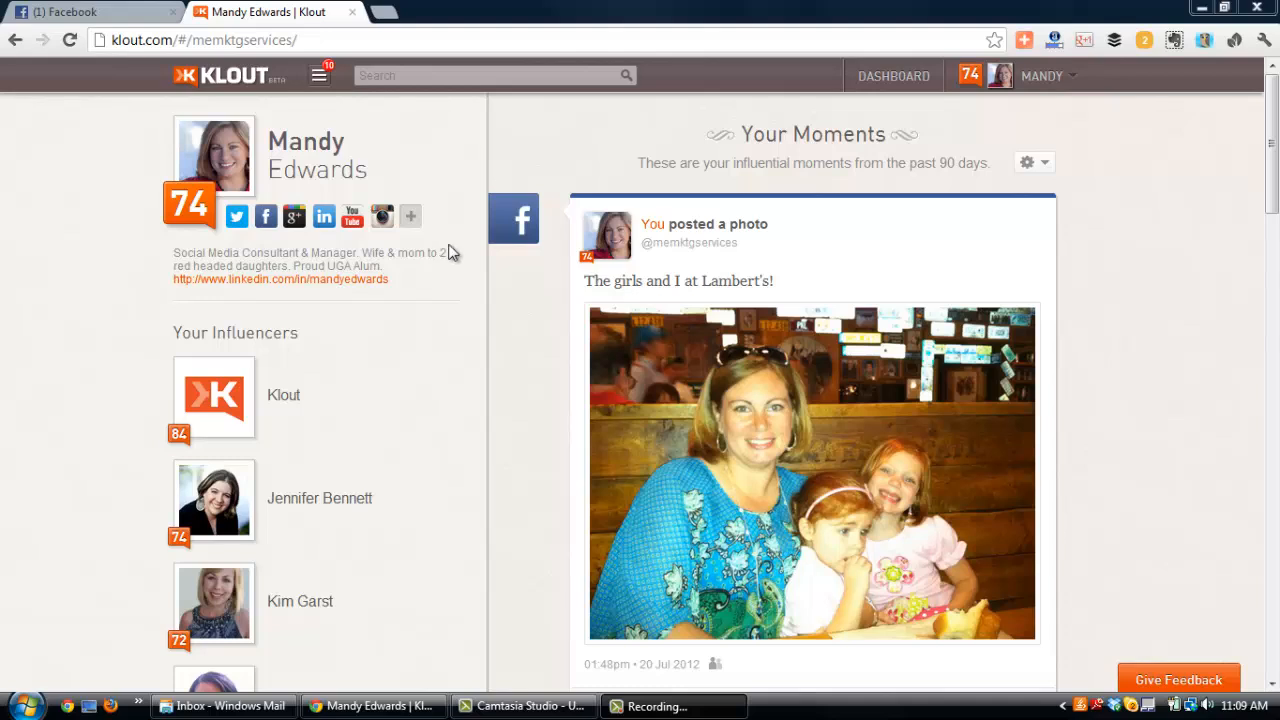
{"action": "mouse_move", "coordinate": [810, 162]}
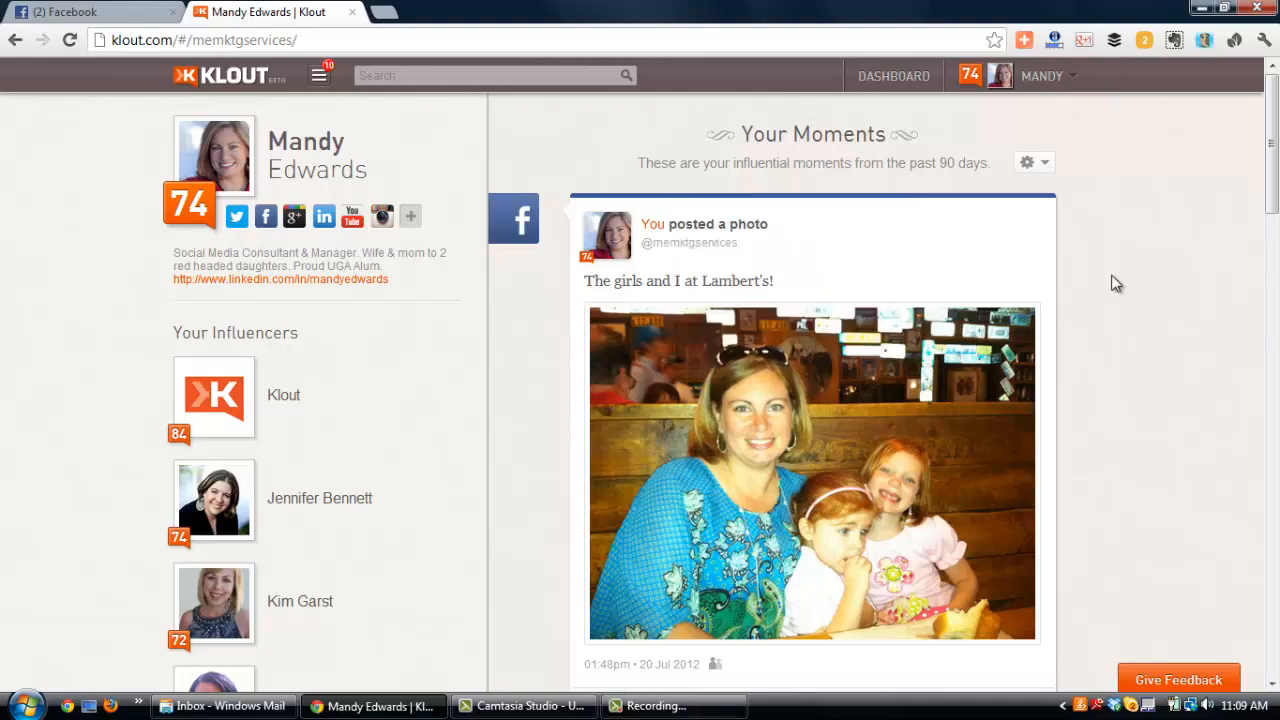
{"action": "scroll", "coordinate": [1120, 275], "scroll_direction": "down", "scroll_amount": 1}
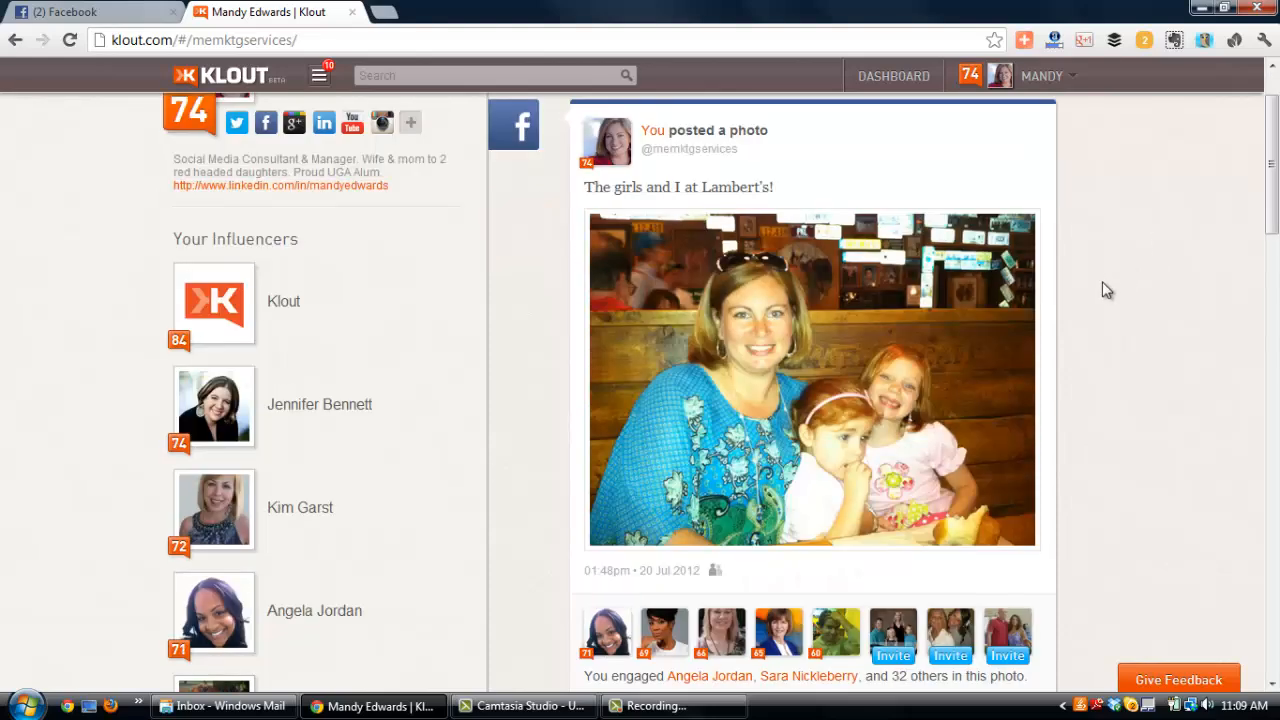
{"action": "scroll", "coordinate": [1103, 283], "scroll_direction": "down", "scroll_amount": 1}
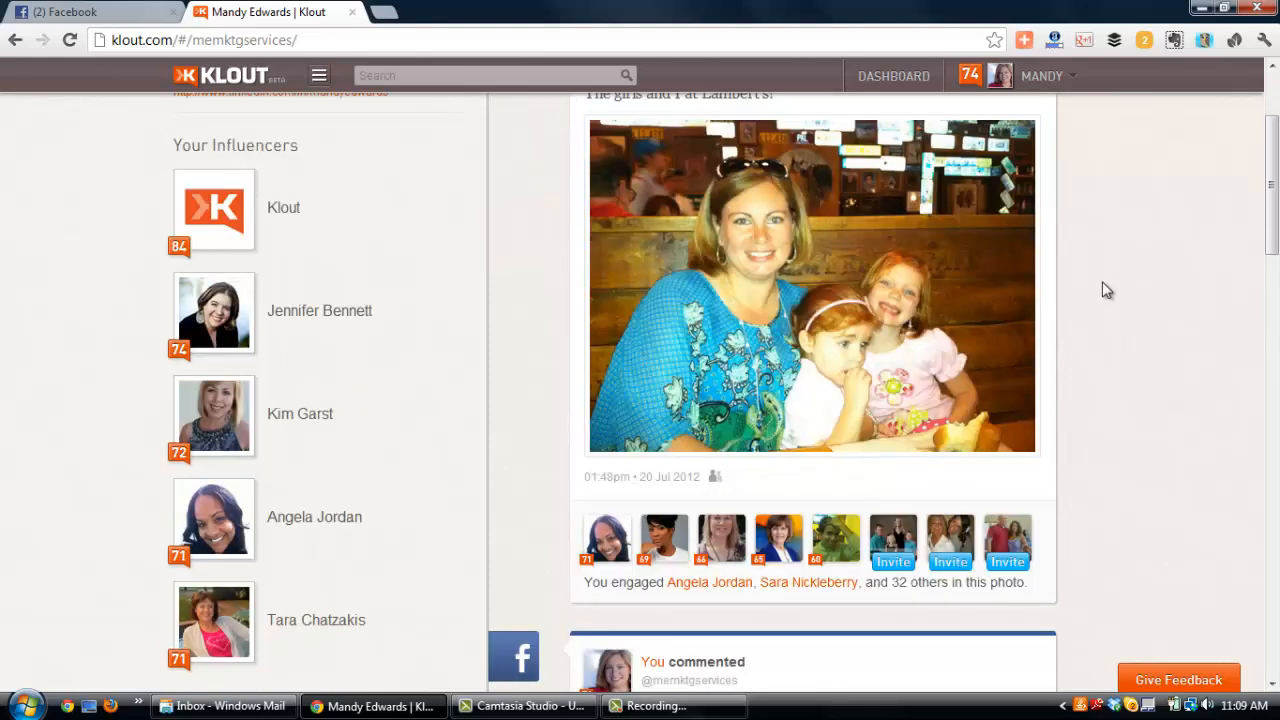
{"action": "scroll", "coordinate": [1103, 283], "scroll_direction": "down", "scroll_amount": 1}
{"action": "scroll", "coordinate": [1106, 290], "scroll_direction": "down", "scroll_amount": 1}
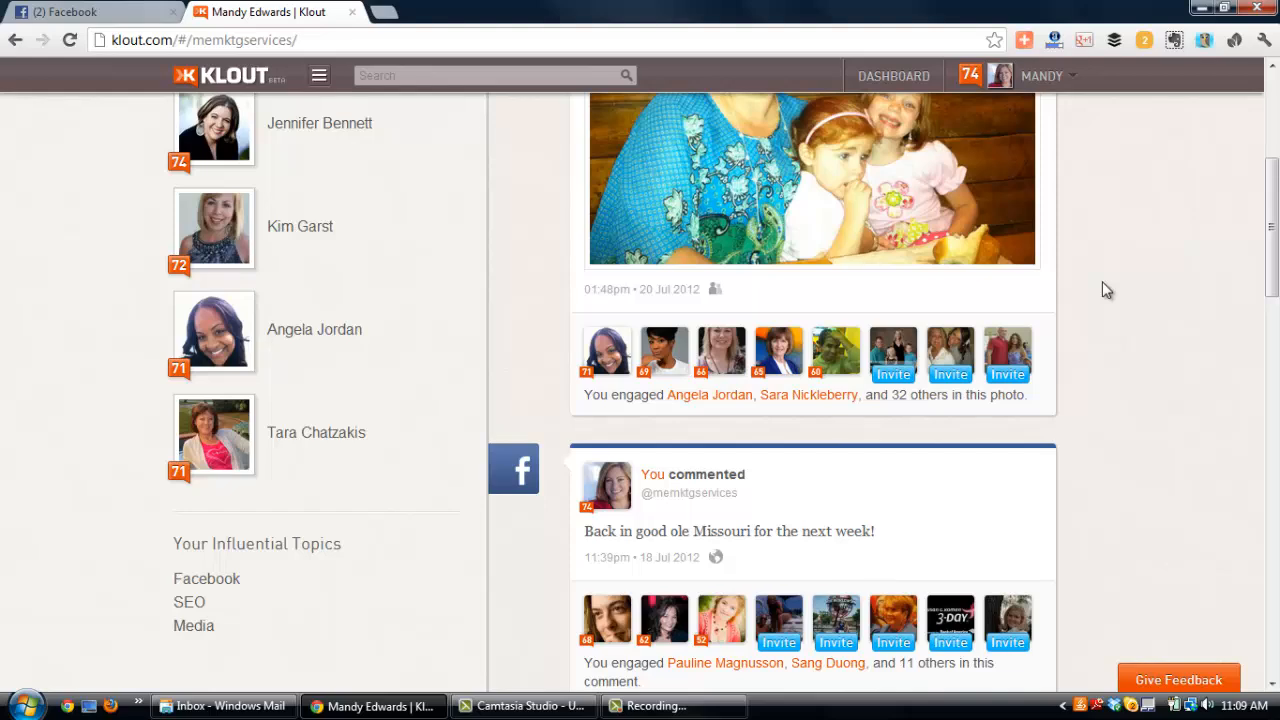
{"action": "scroll", "coordinate": [1106, 290], "scroll_direction": "down", "scroll_amount": 4}
{"action": "scroll", "coordinate": [1106, 290], "scroll_direction": "down", "scroll_amount": 4}
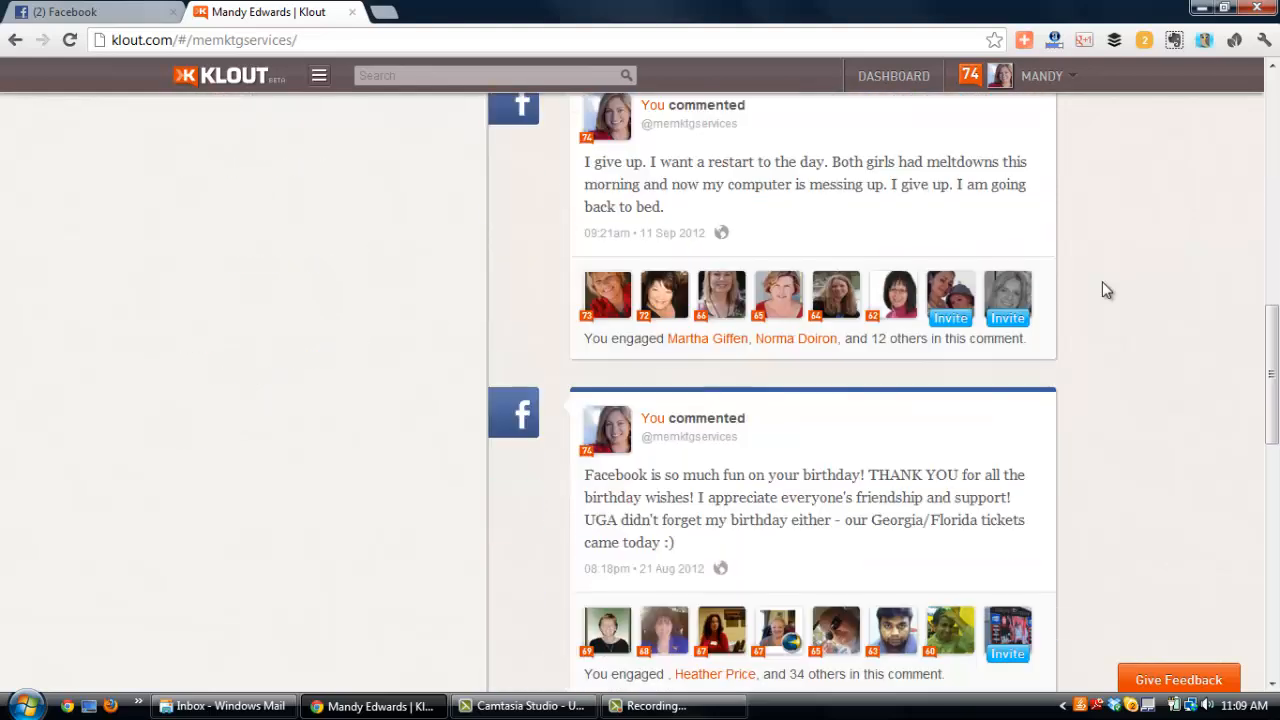
{"action": "scroll", "coordinate": [1106, 290], "scroll_direction": "down", "scroll_amount": 2}
{"action": "scroll", "coordinate": [1106, 290], "scroll_direction": "down", "scroll_amount": 3}
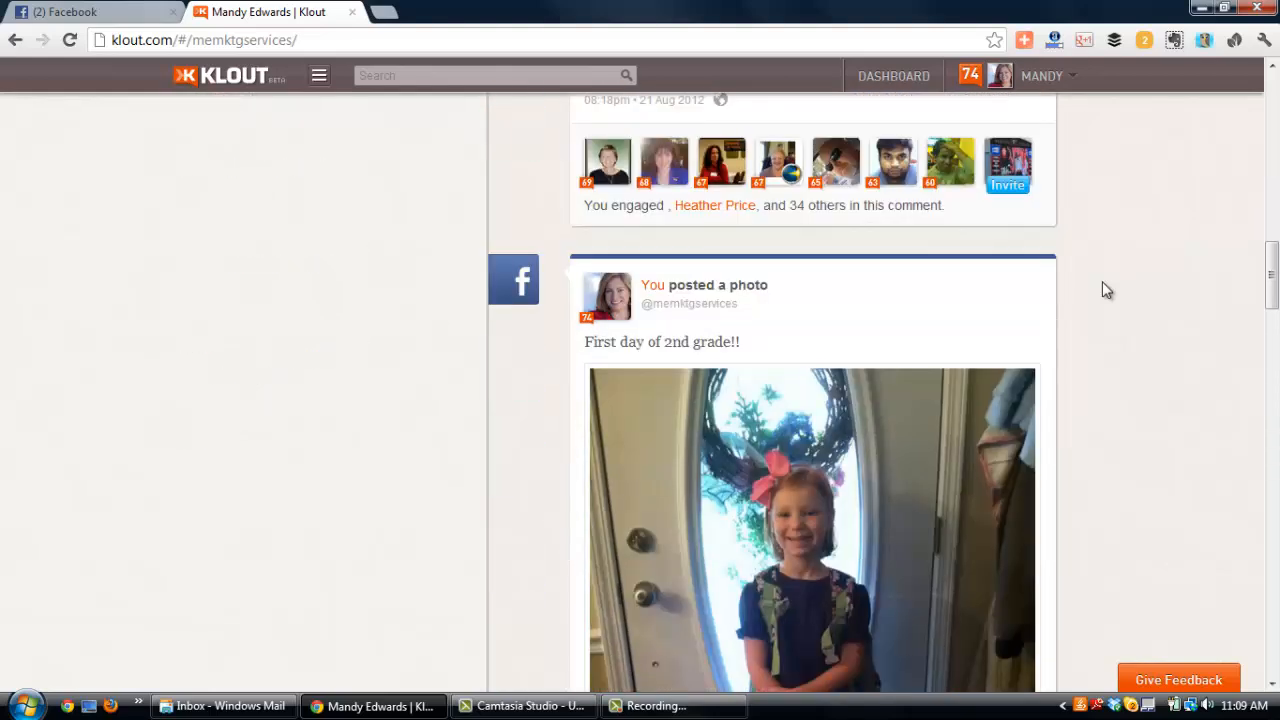
{"action": "scroll", "coordinate": [1102, 291], "scroll_direction": "down", "scroll_amount": 2}
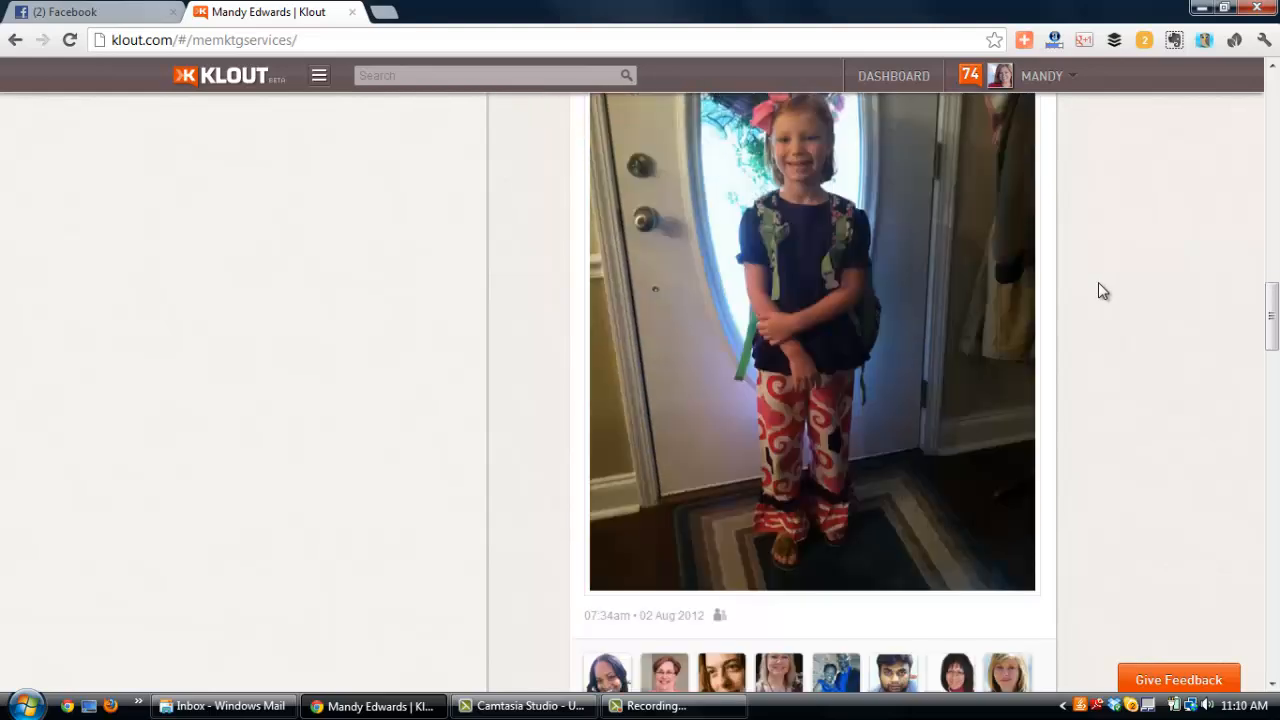
{"action": "scroll", "coordinate": [1098, 291], "scroll_direction": "down", "scroll_amount": 2}
{"action": "left_click", "coordinate": [866, 156]}
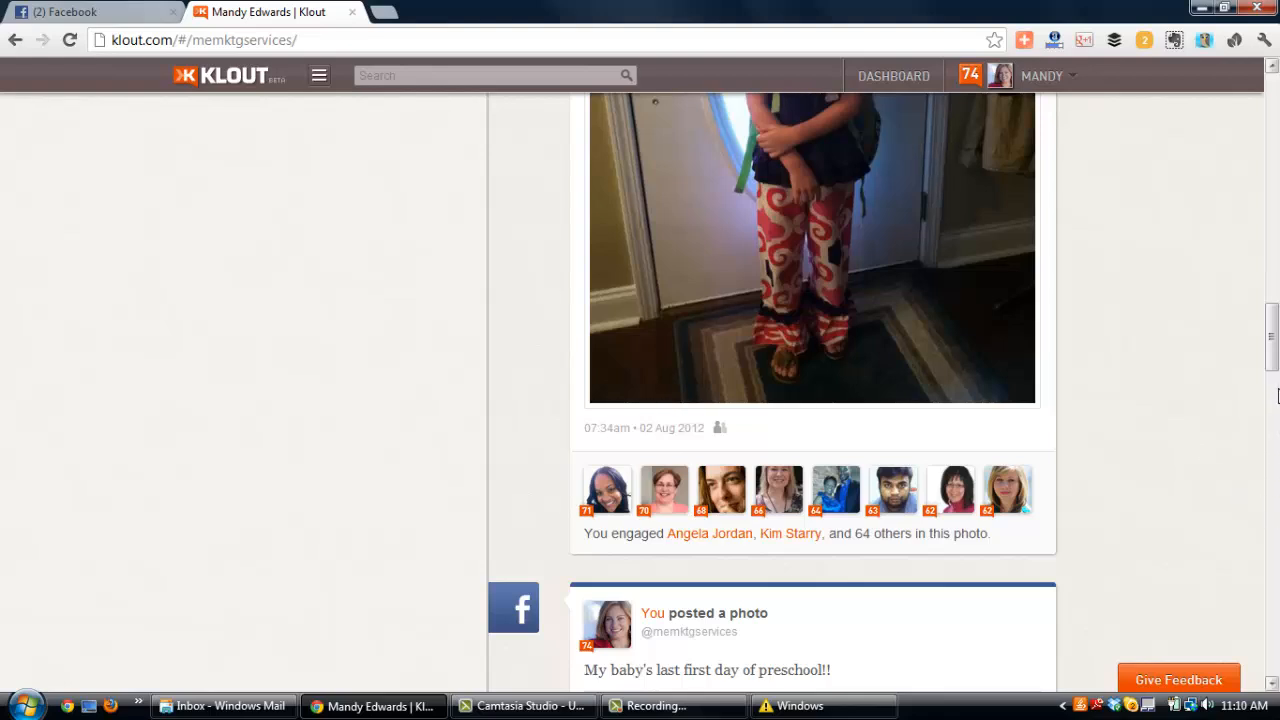
Return to the start of the profile and examine the lists of influencers and influential topics
{"action": "left_click_drag", "start_coordinate": [1267, 248], "coordinate": [1269, 67]}
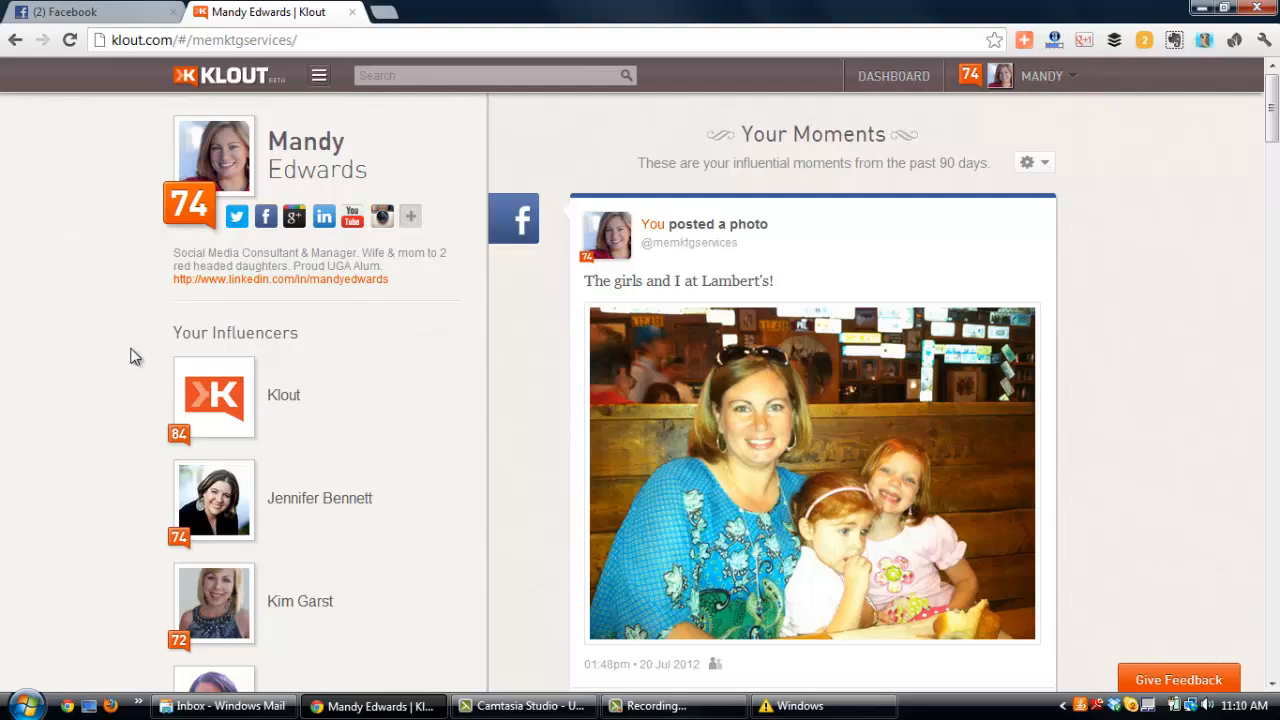
{"action": "scroll", "coordinate": [130, 348], "scroll_direction": "down", "scroll_amount": 1}
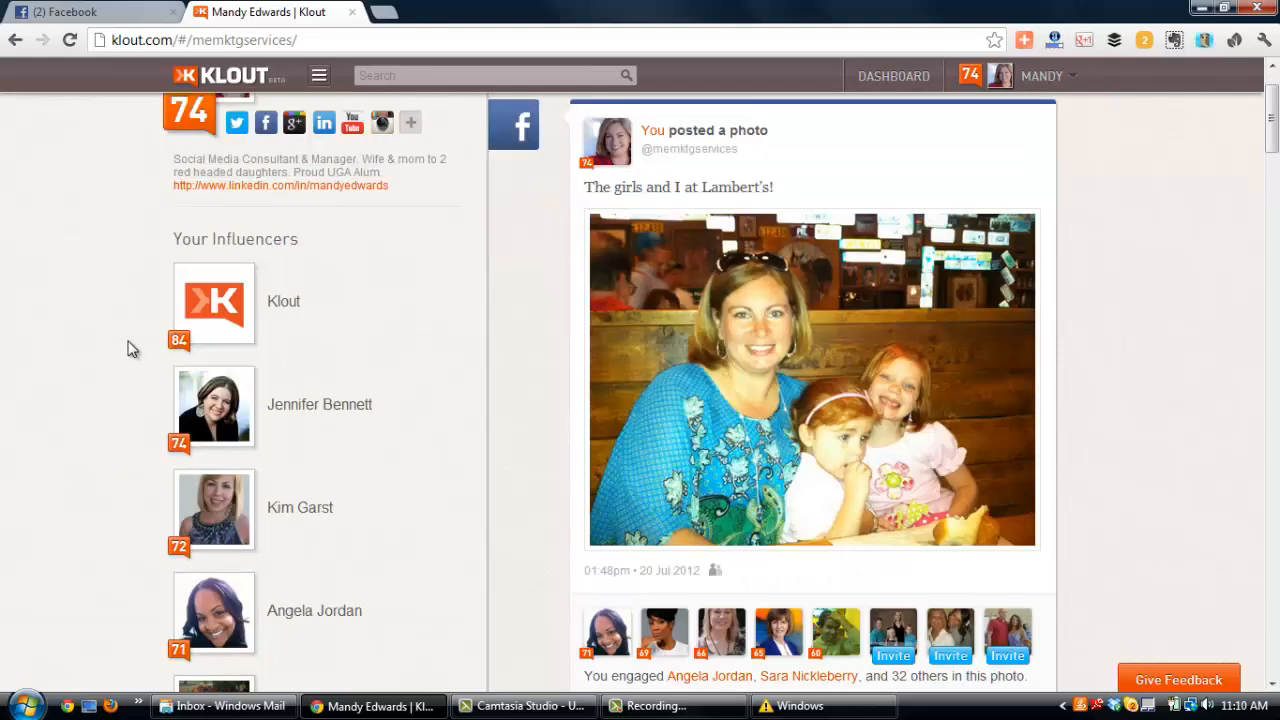
{"action": "scroll", "coordinate": [128, 348], "scroll_direction": "down", "scroll_amount": 1}
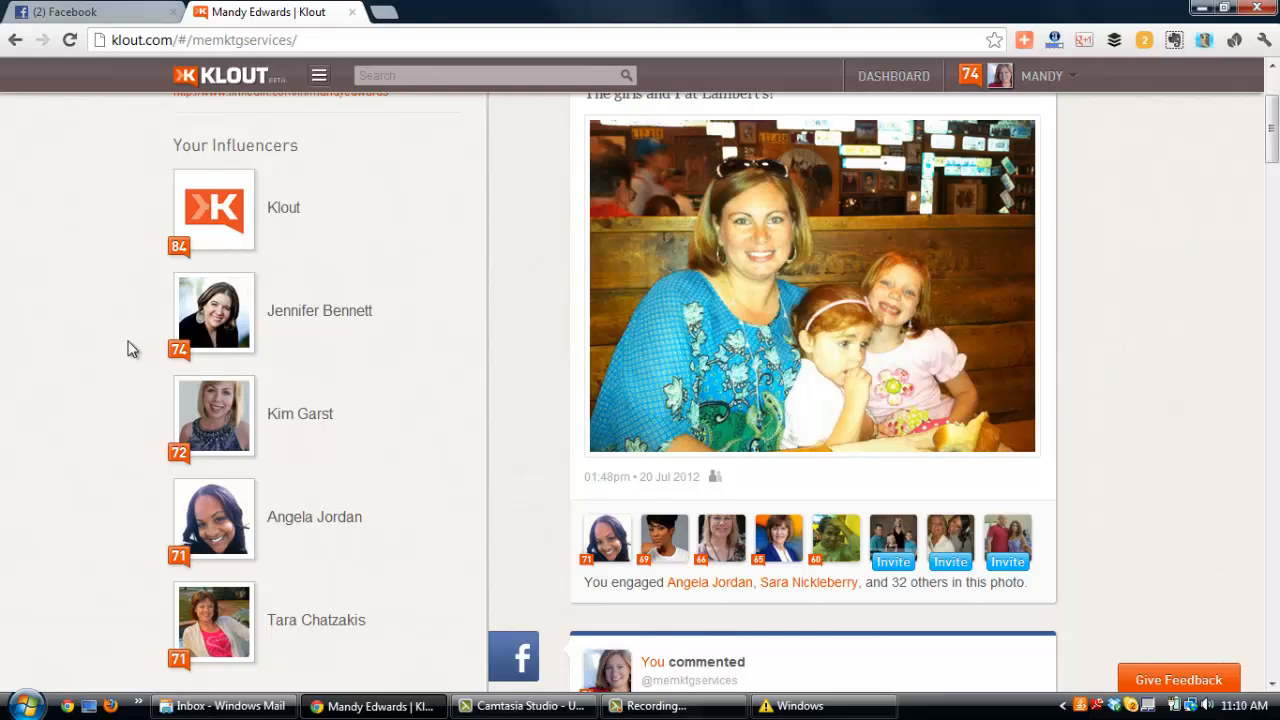
{"action": "scroll", "coordinate": [128, 348], "scroll_direction": "down", "scroll_amount": 2}
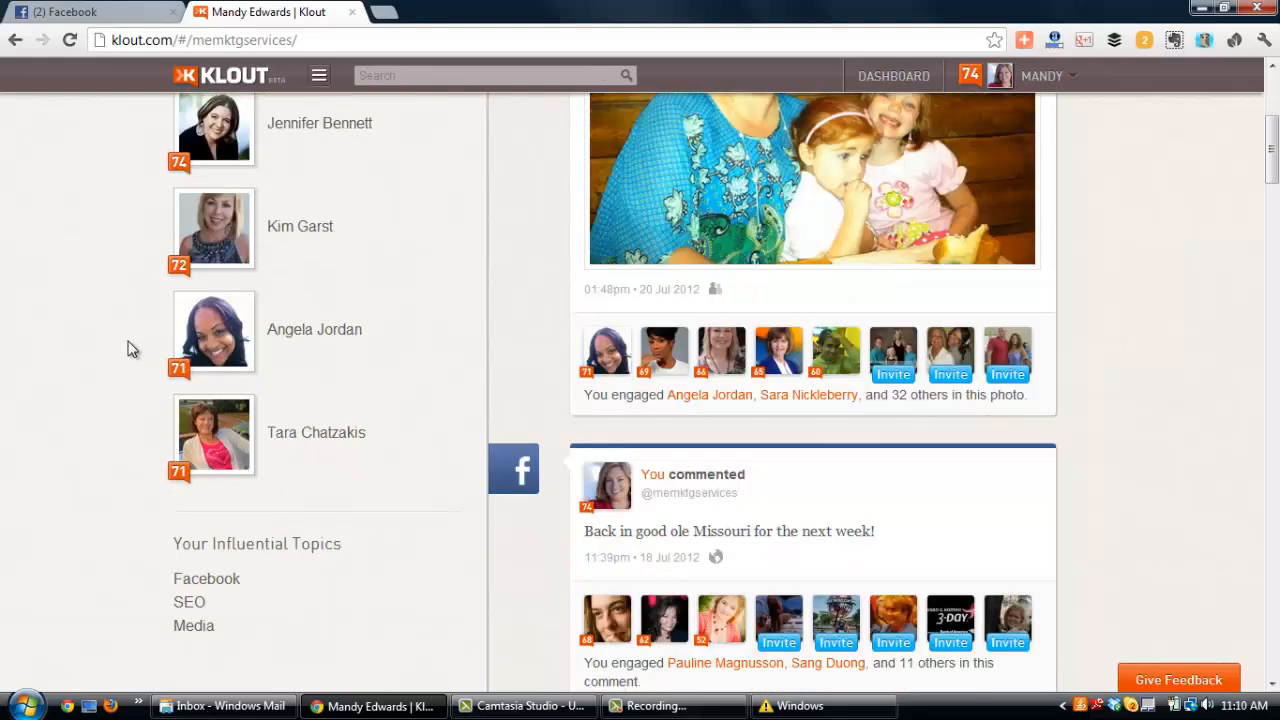
{"action": "scroll", "coordinate": [128, 348], "scroll_direction": "down", "scroll_amount": 2}
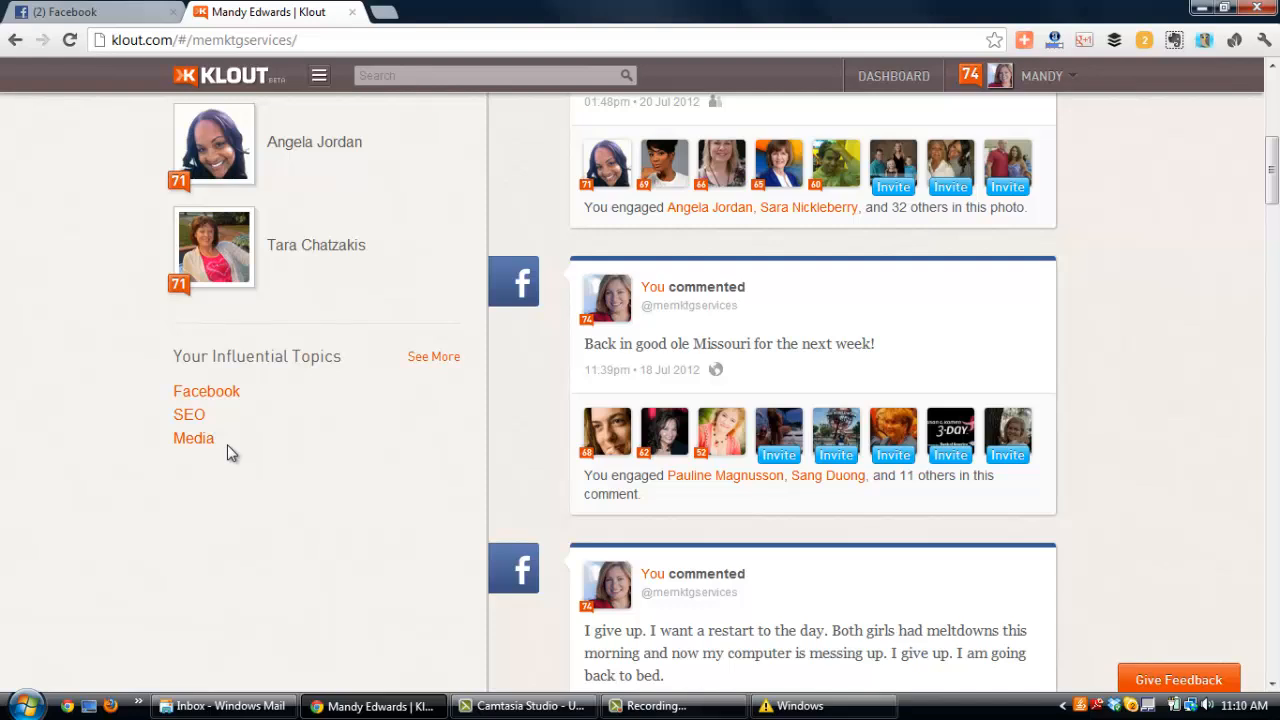
Open the full list of influential topics, review its entries and recent +K givers, and close the list
{"action": "left_click", "coordinate": [418, 362]}
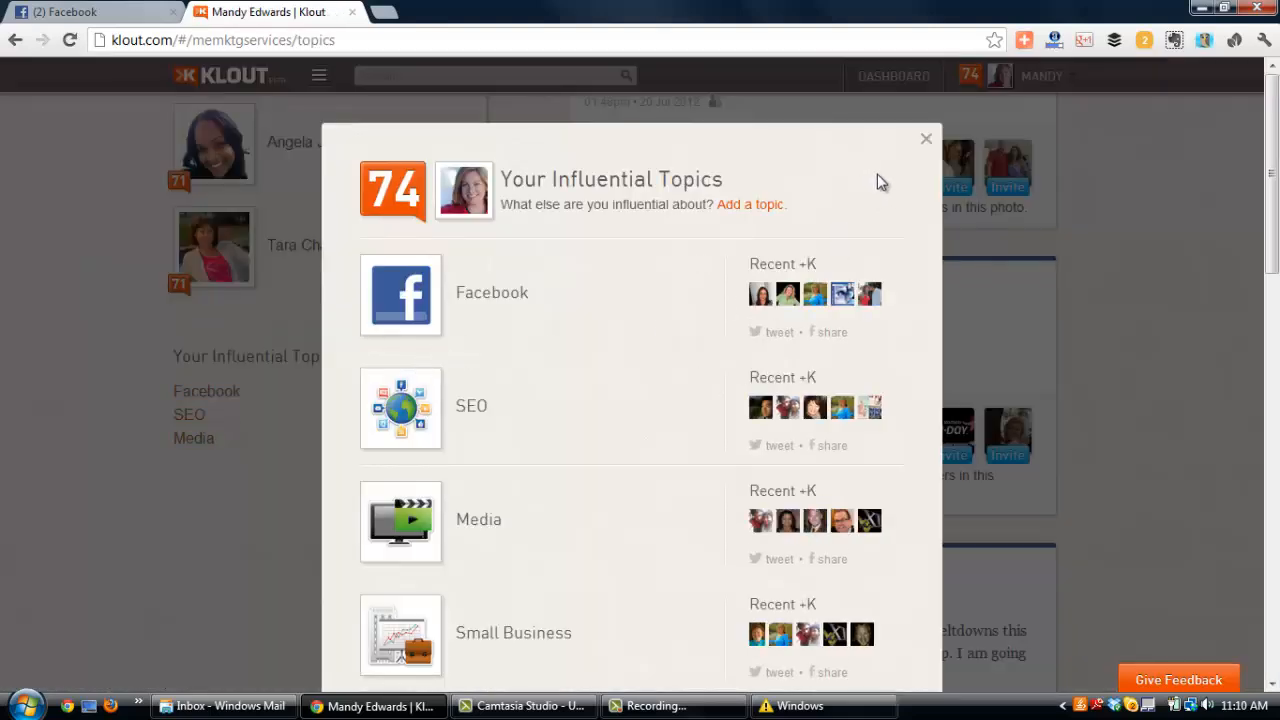
{"action": "scroll", "coordinate": [877, 175], "scroll_direction": "down", "scroll_amount": 1}
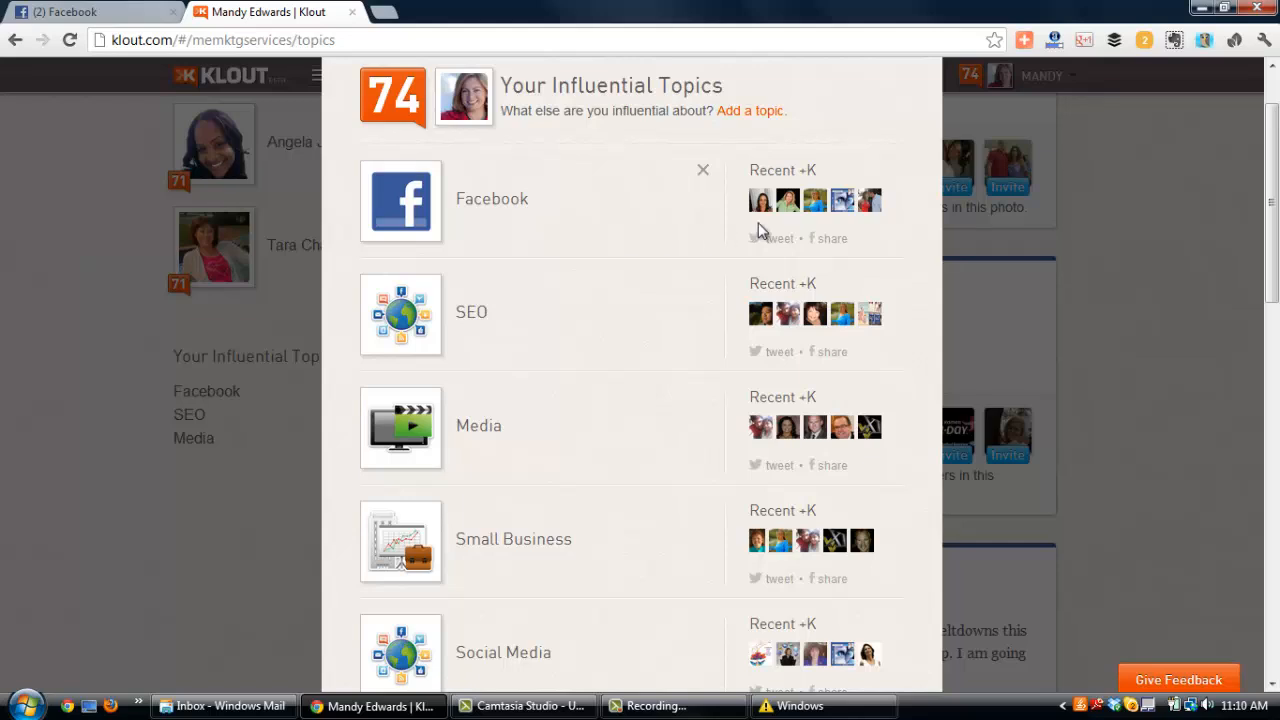
{"action": "scroll", "coordinate": [662, 390], "scroll_direction": "down", "scroll_amount": 2}
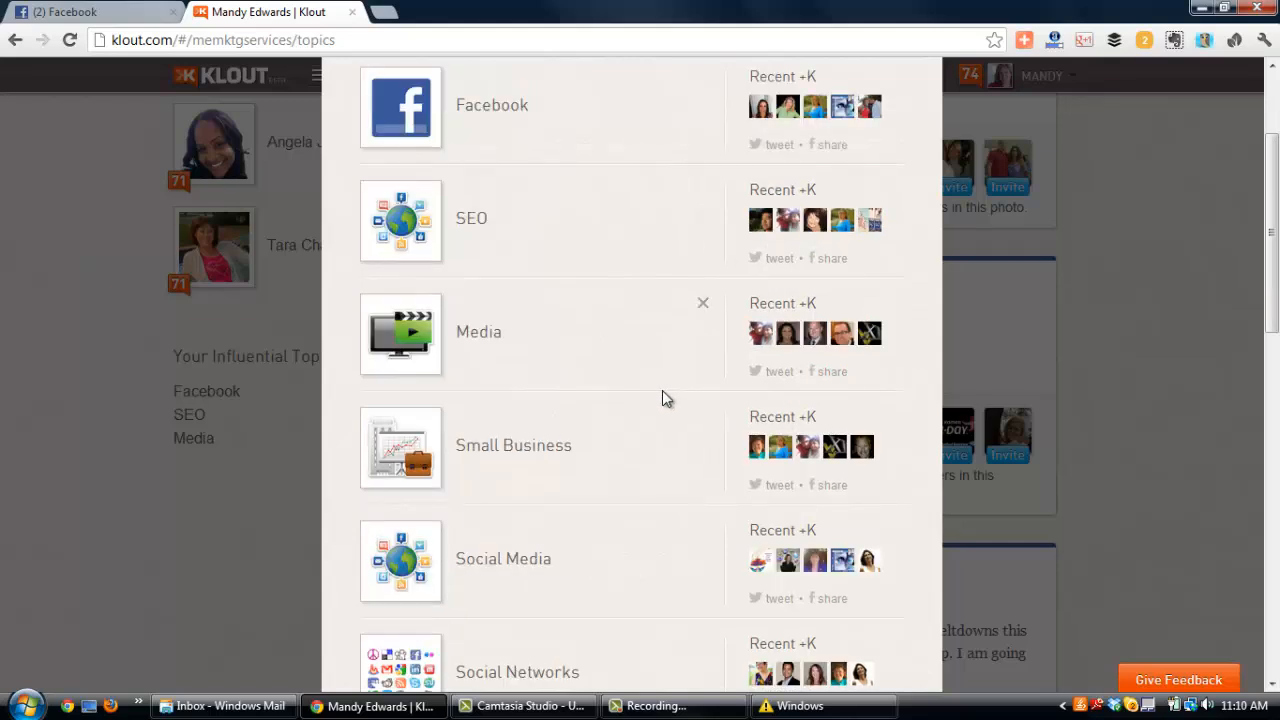
{"action": "scroll", "coordinate": [662, 391], "scroll_direction": "down", "scroll_amount": 5}
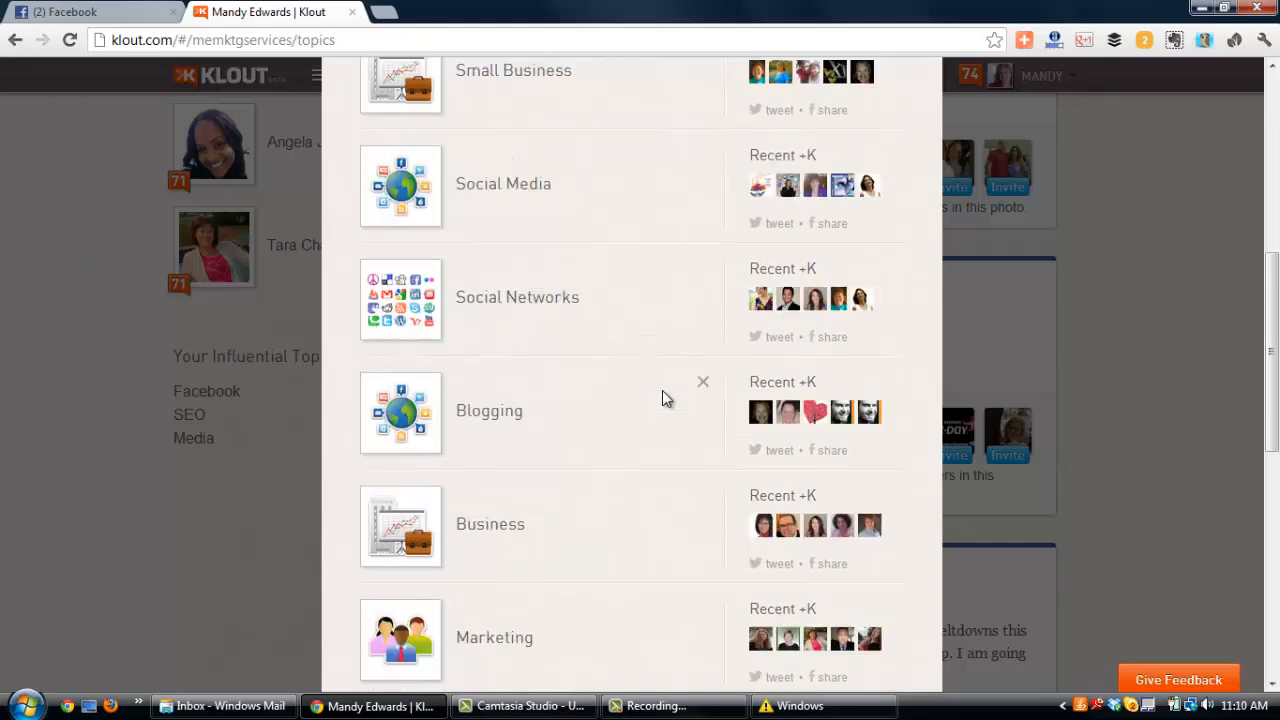
{"action": "scroll", "coordinate": [662, 392], "scroll_direction": "down", "scroll_amount": 3}
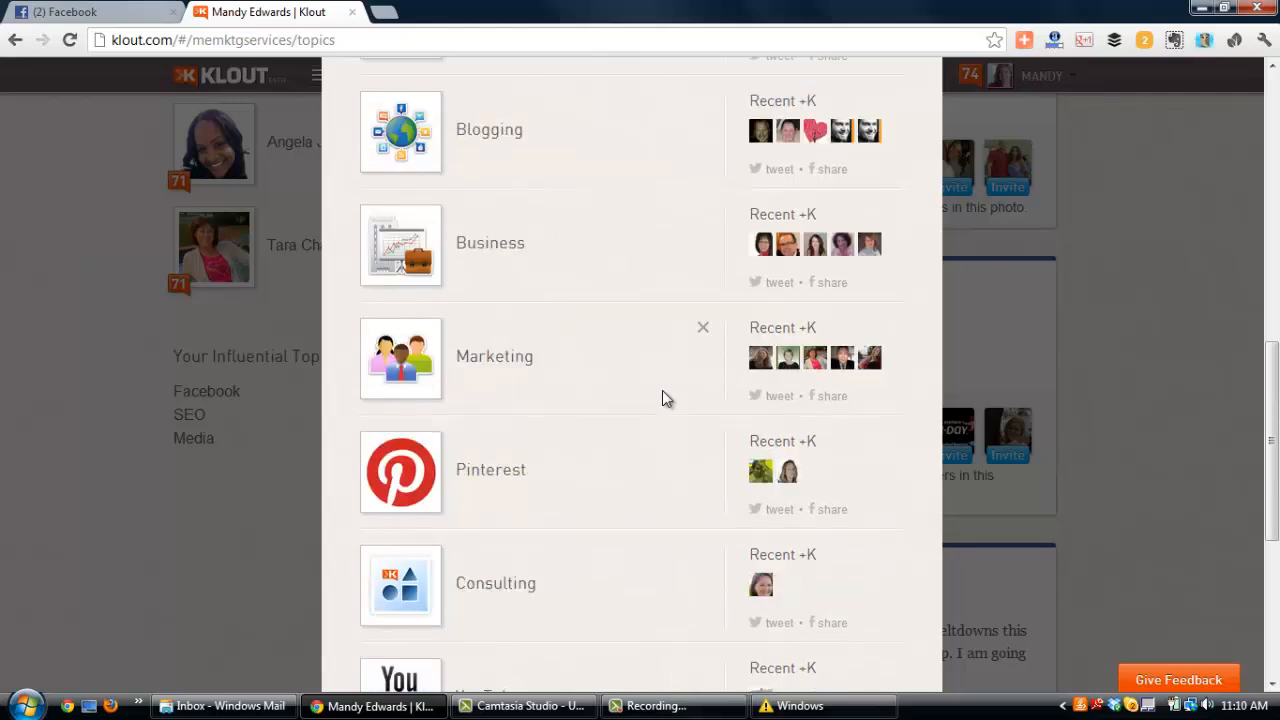
{"action": "scroll", "coordinate": [662, 398], "scroll_direction": "down", "scroll_amount": 2}
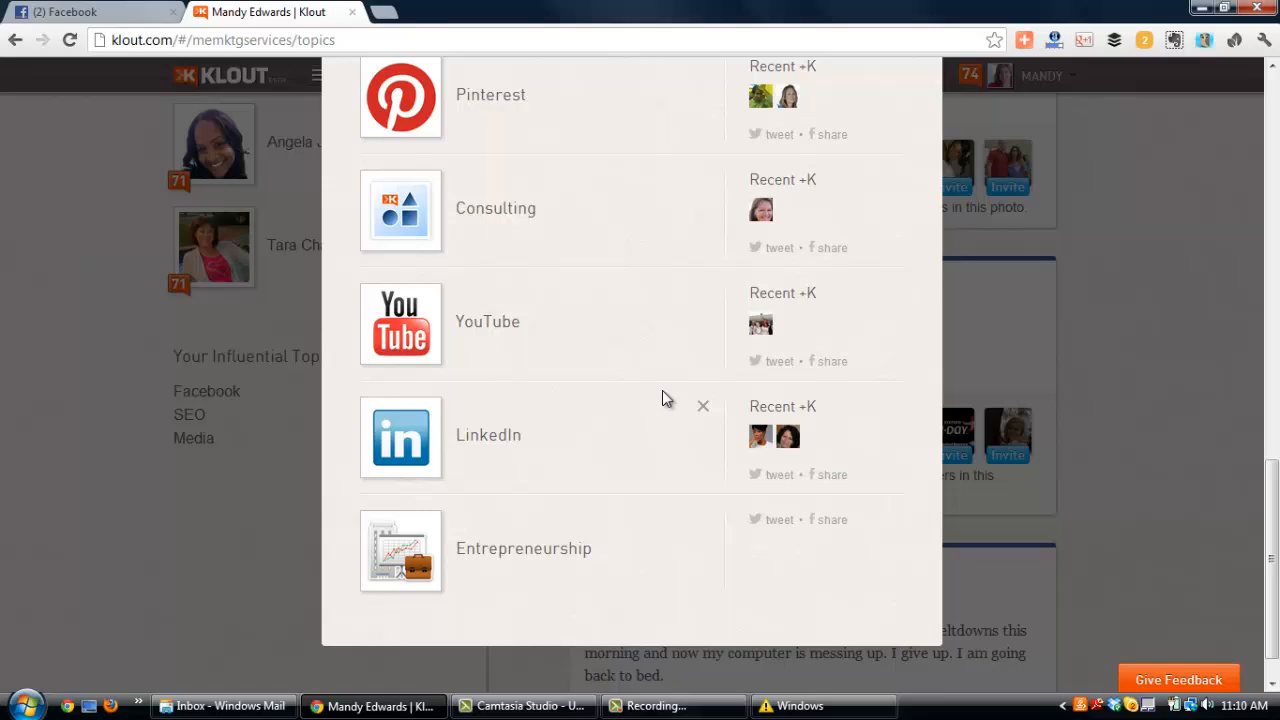
{"action": "scroll", "coordinate": [662, 398], "scroll_direction": "up", "scroll_amount": 6}
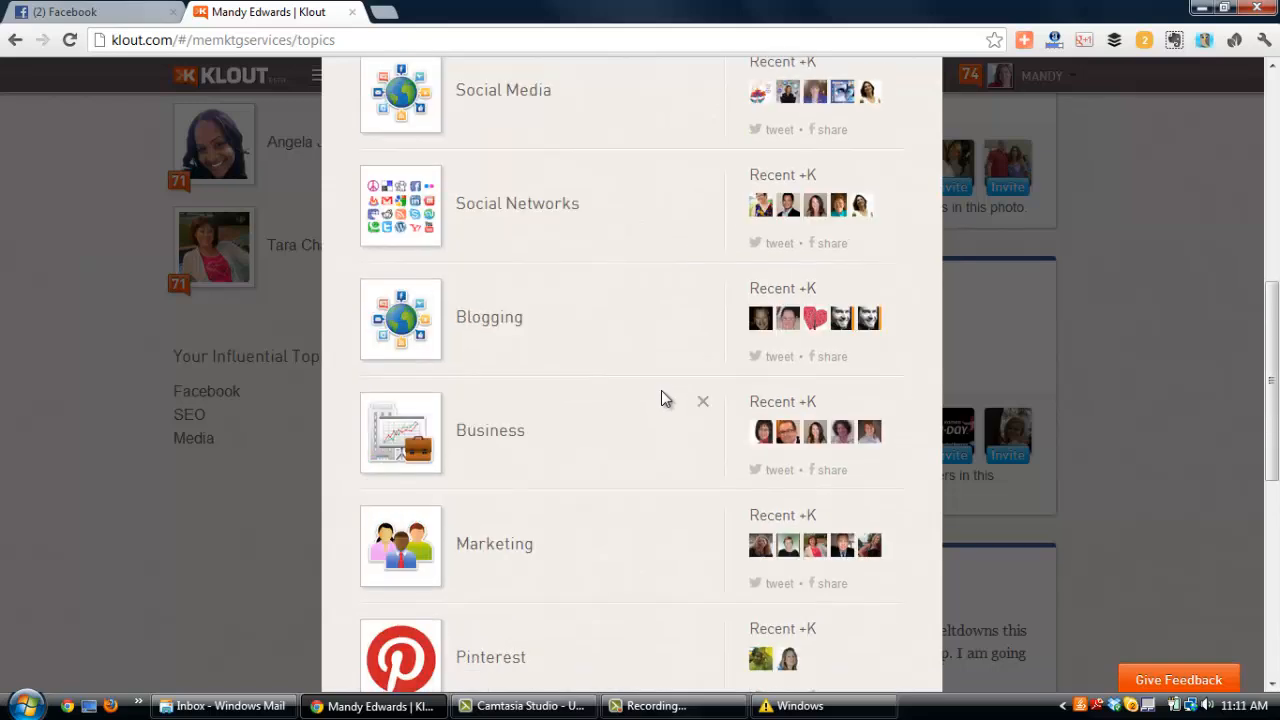
{"action": "scroll", "coordinate": [661, 398], "scroll_direction": "up", "scroll_amount": 6}
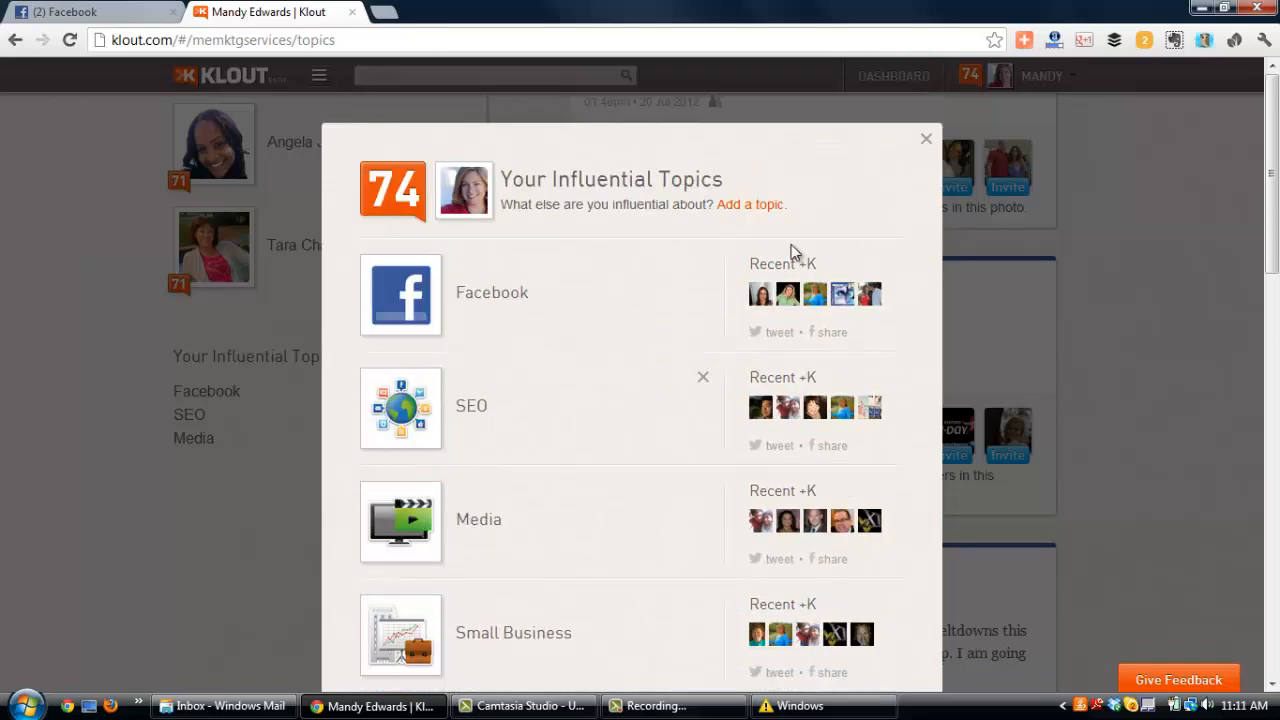
{"action": "left_click", "coordinate": [927, 146]}
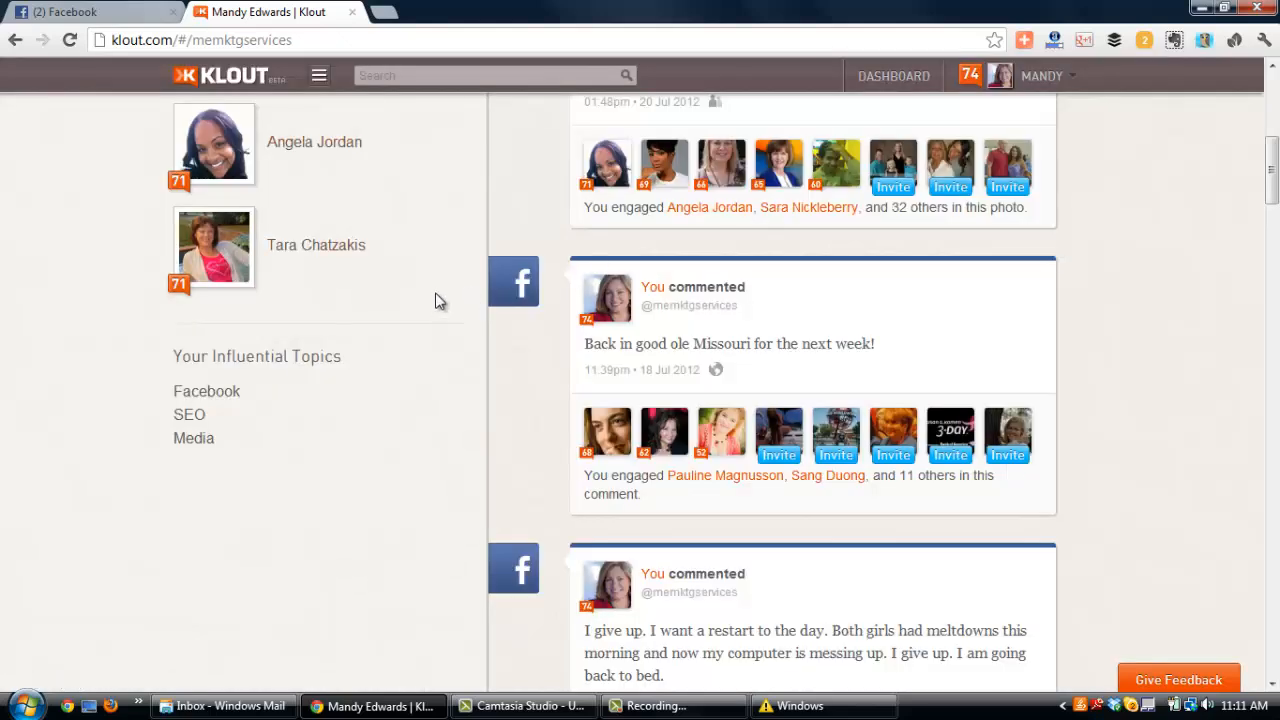
Open the dashboard and examine the score summary, including each network's contribution to the Klout score and the Google+ data note
{"action": "scroll", "coordinate": [1068, 300], "scroll_direction": "up", "scroll_amount": 6}
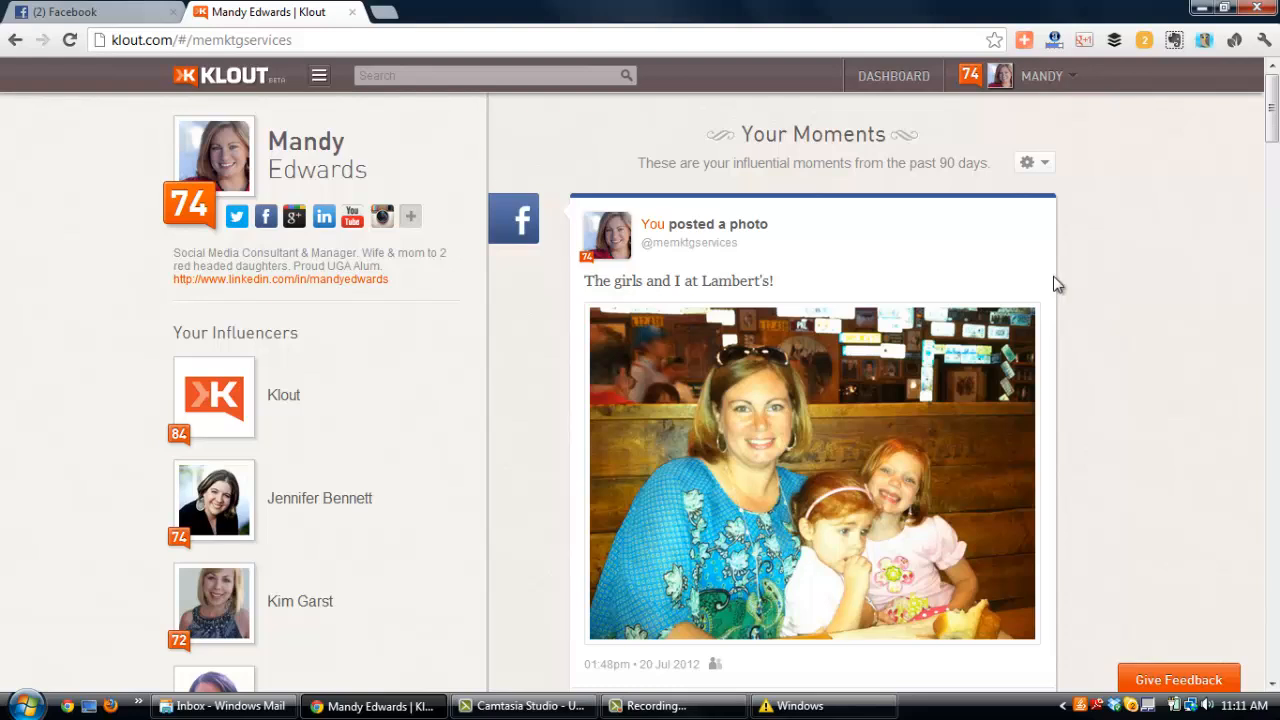
{"action": "left_click", "coordinate": [886, 88]}
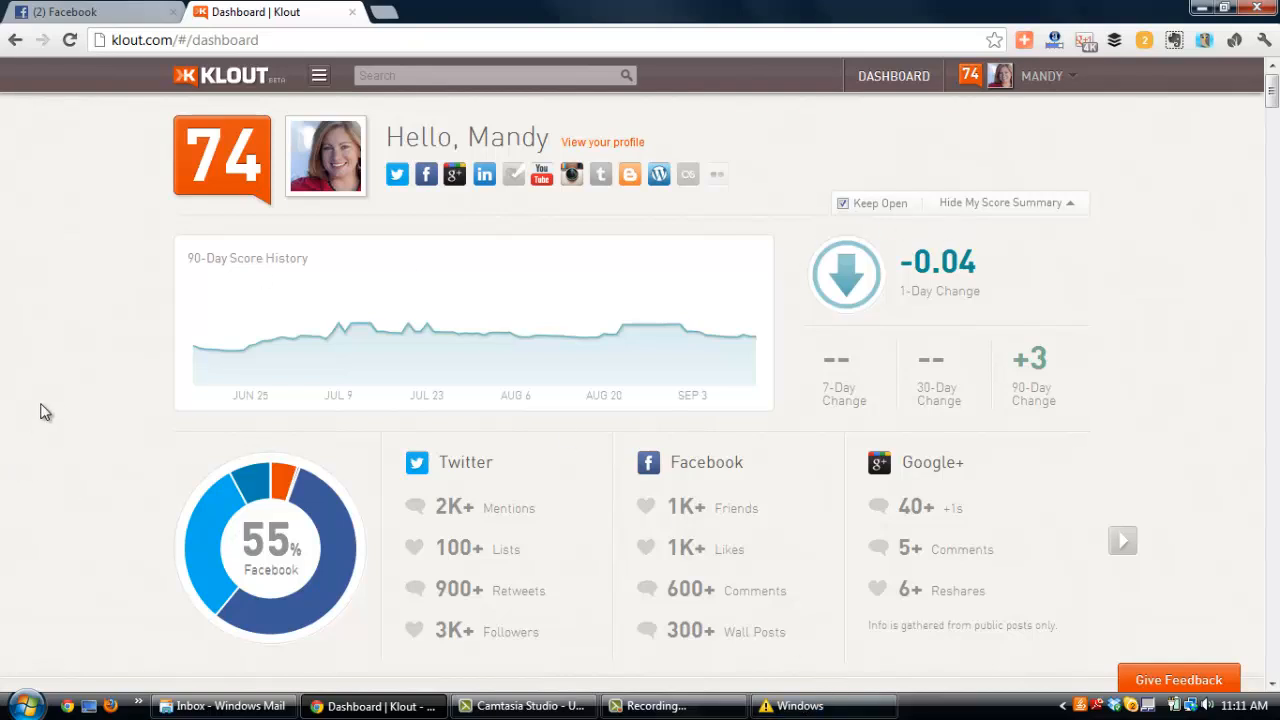
{"action": "scroll", "coordinate": [184, 305], "scroll_direction": "down", "scroll_amount": 1}
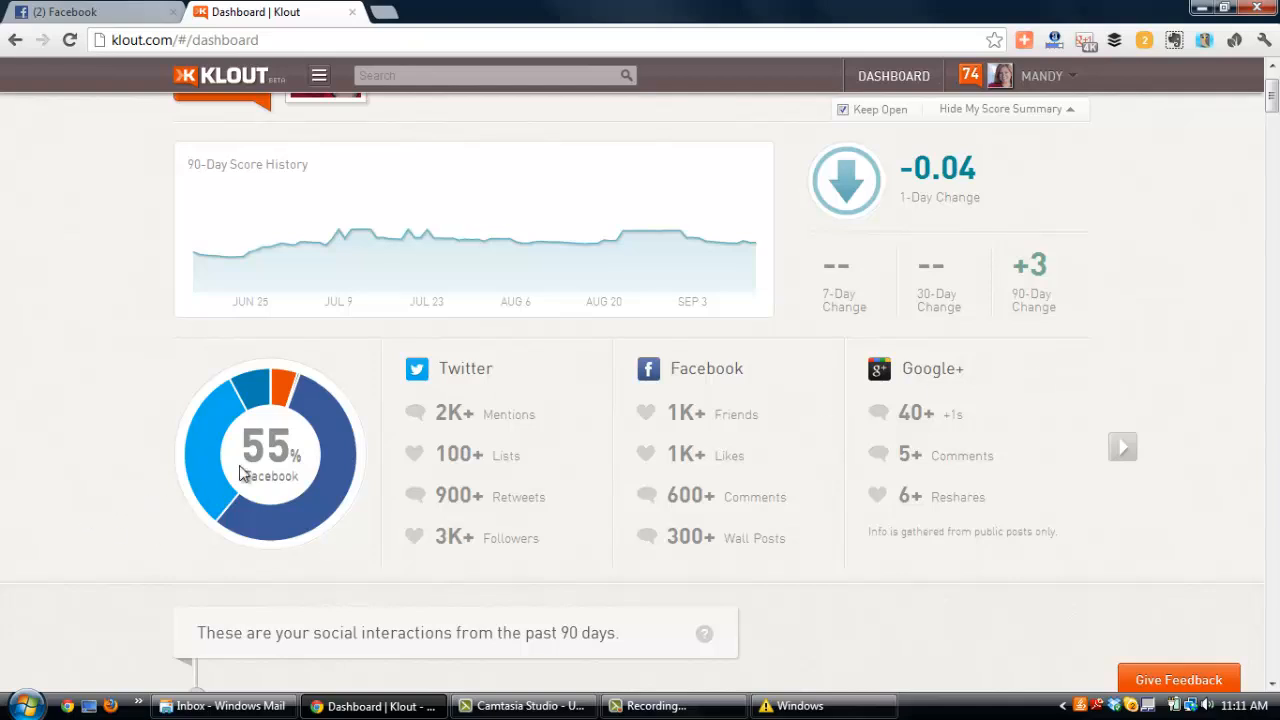
{"action": "mouse_move", "coordinate": [252, 468]}
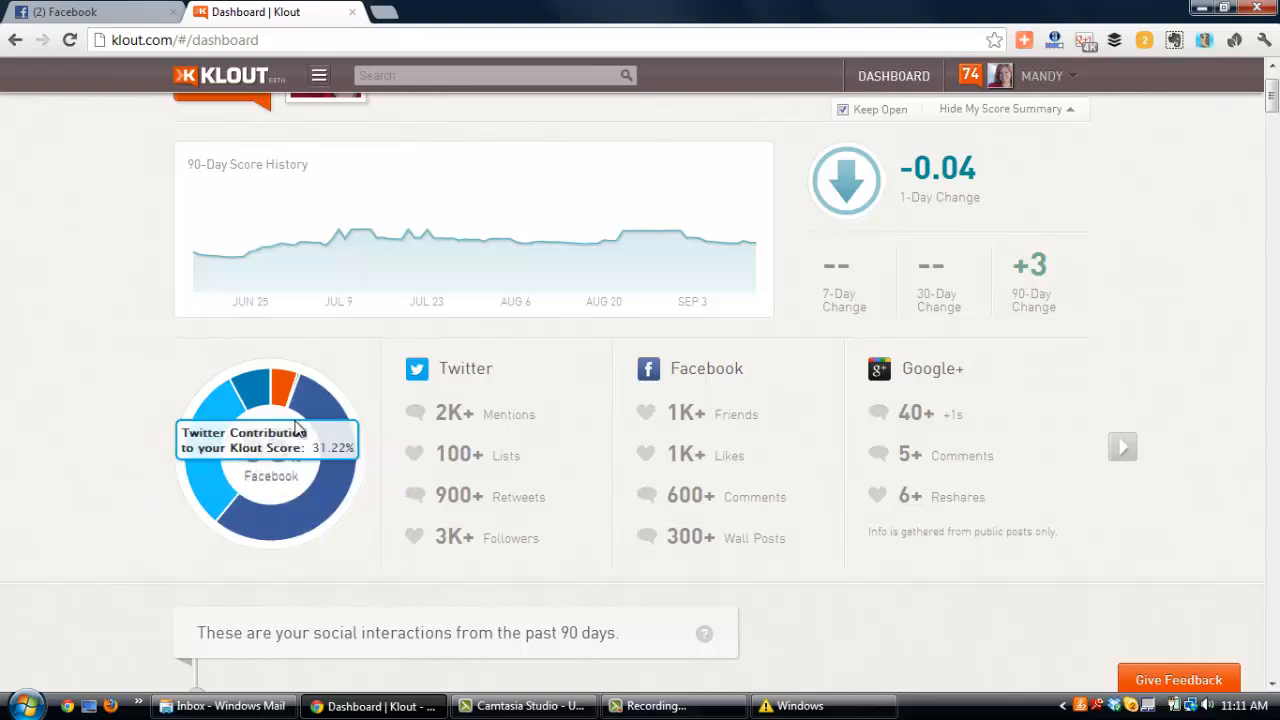
{"action": "mouse_move", "coordinate": [330, 422]}
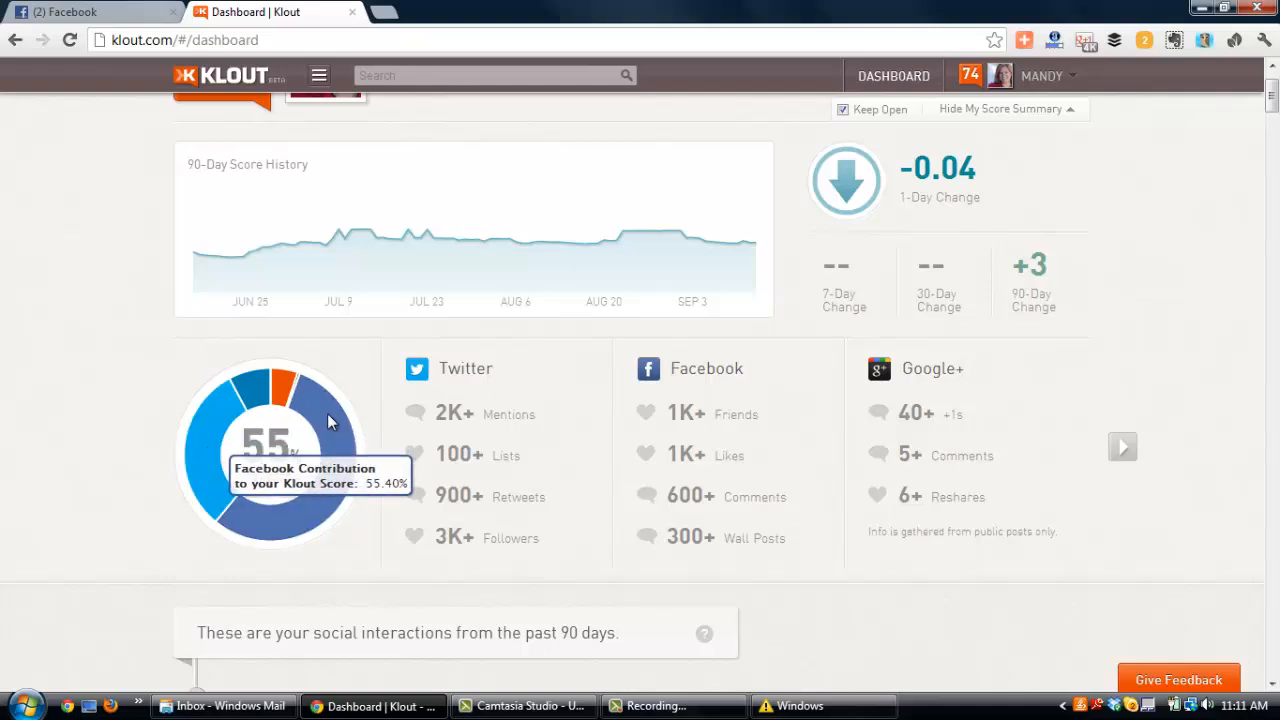
{"action": "mouse_move", "coordinate": [214, 422]}
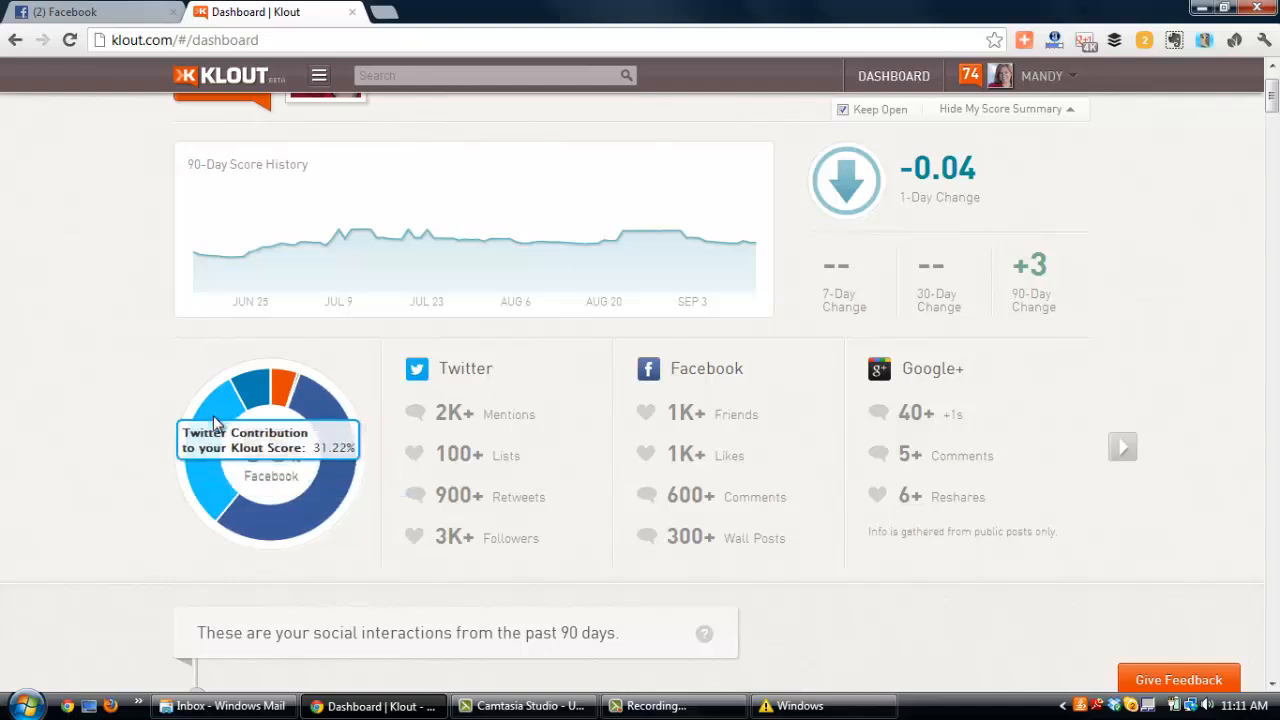
{"action": "mouse_move", "coordinate": [250, 384]}
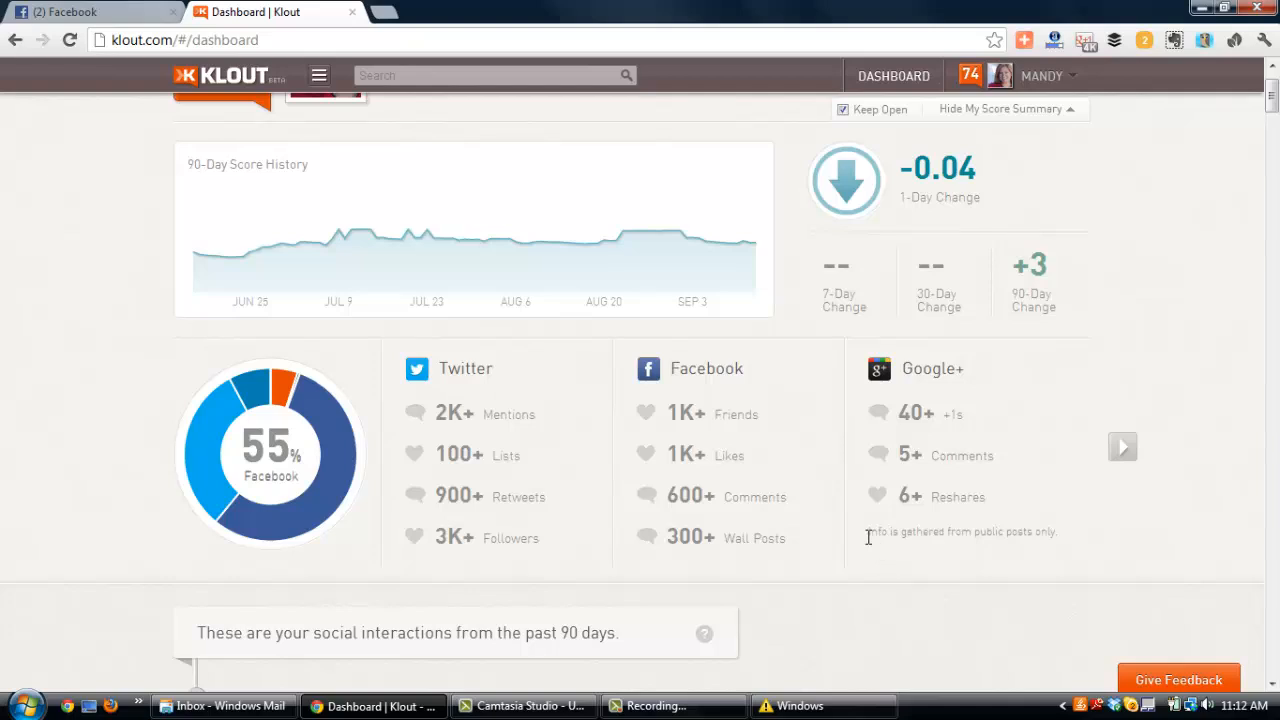
{"action": "left_click_drag", "start_coordinate": [868, 537], "coordinate": [1069, 537]}
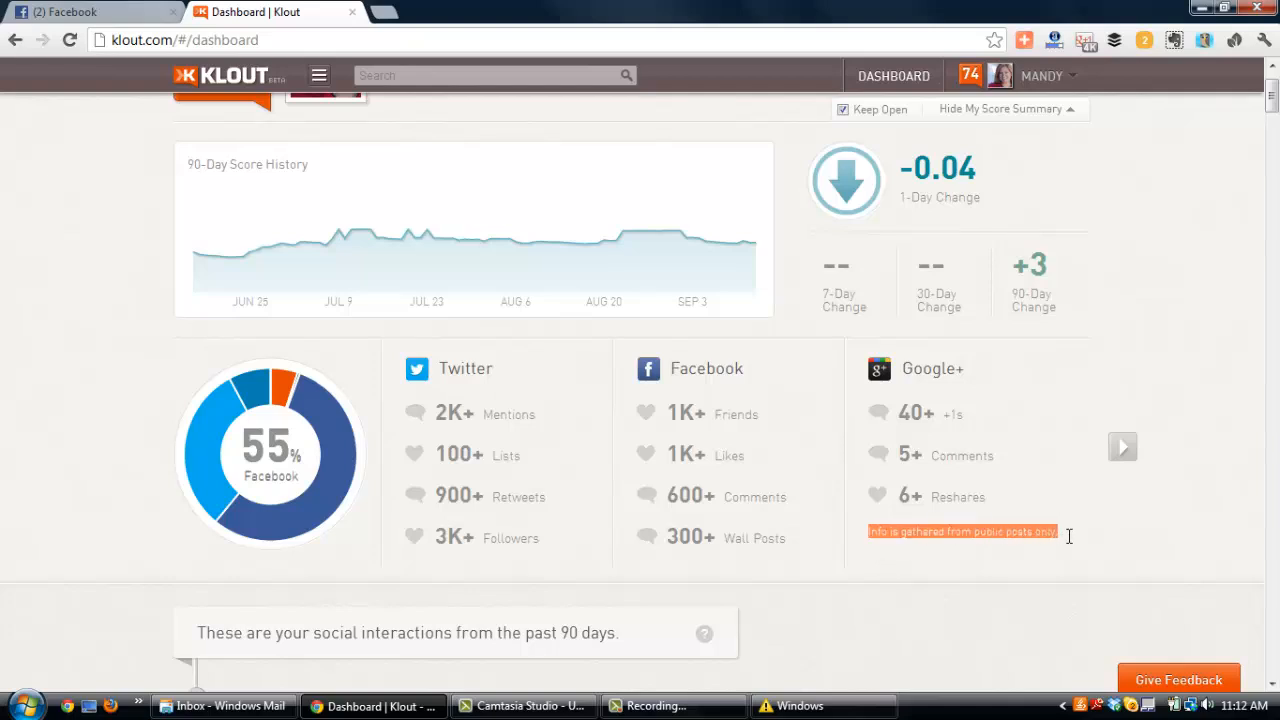
{"action": "left_click", "coordinate": [1058, 561]}
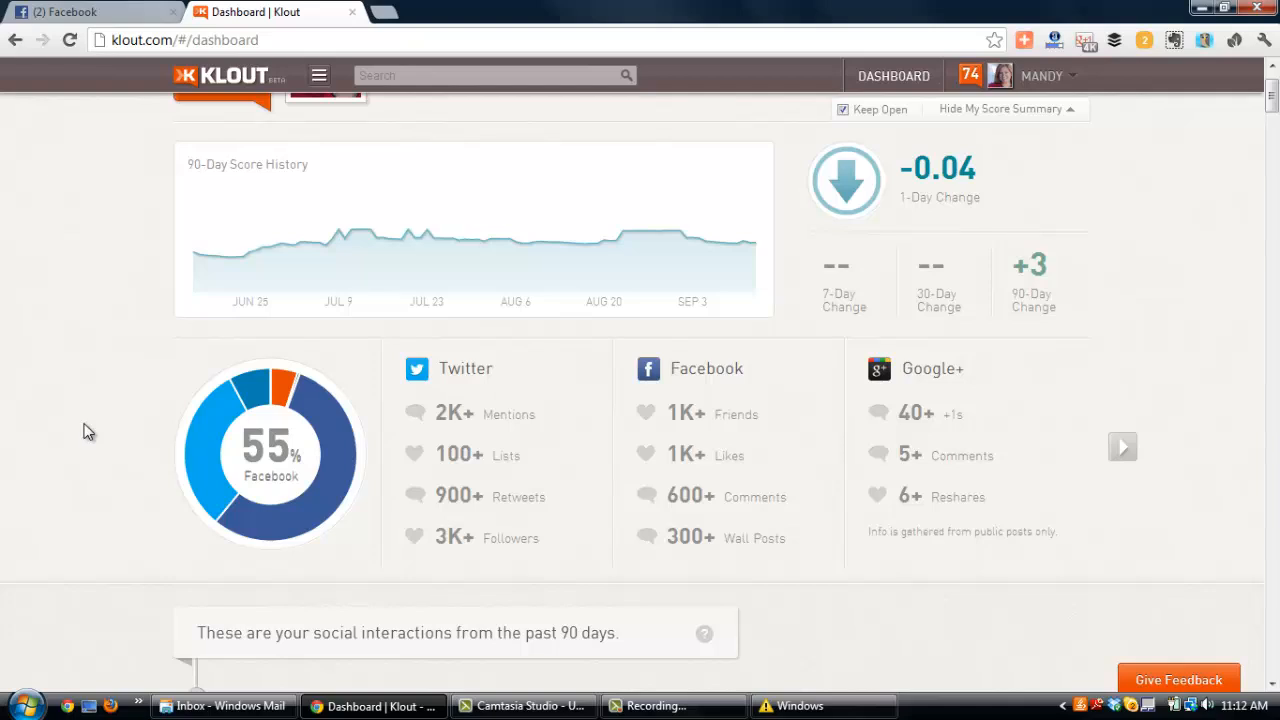
Look through the dashboard's timeline of social interactions from the past 90 days
{"action": "scroll", "coordinate": [89, 425], "scroll_direction": "down", "scroll_amount": 1}
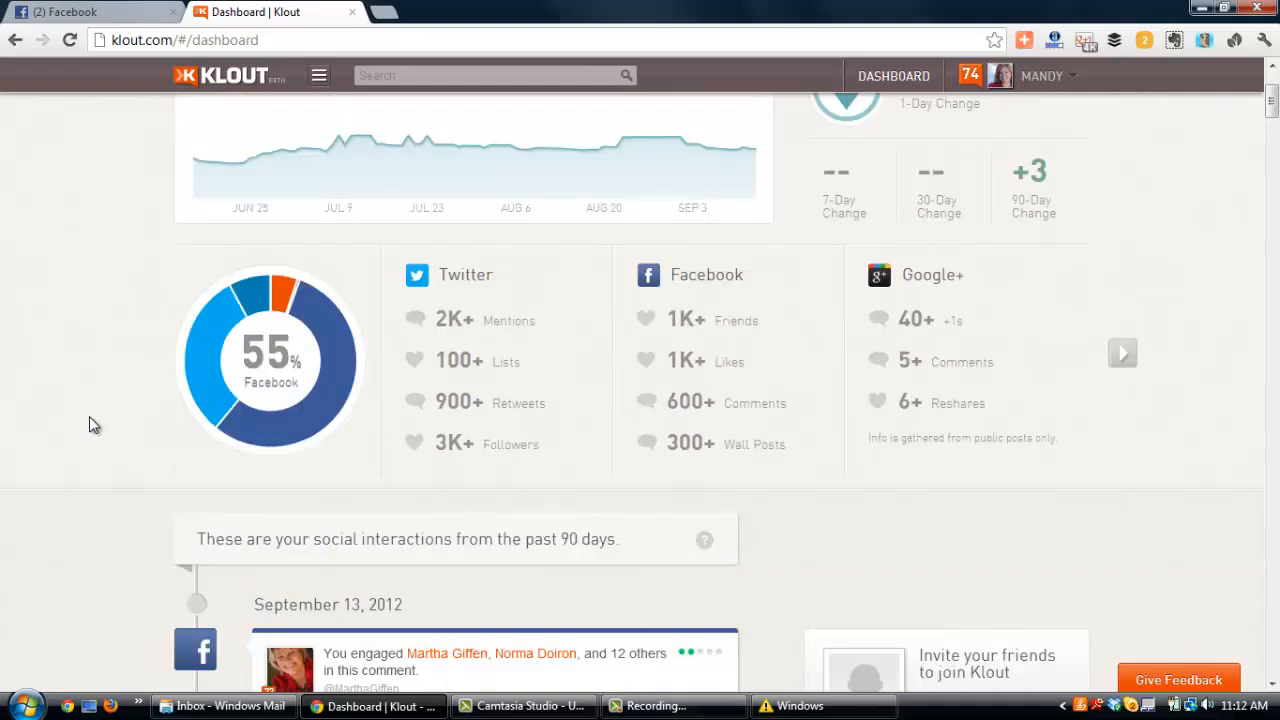
{"action": "scroll", "coordinate": [89, 425], "scroll_direction": "down", "scroll_amount": 2}
{"action": "scroll", "coordinate": [89, 425], "scroll_direction": "down", "scroll_amount": 1}
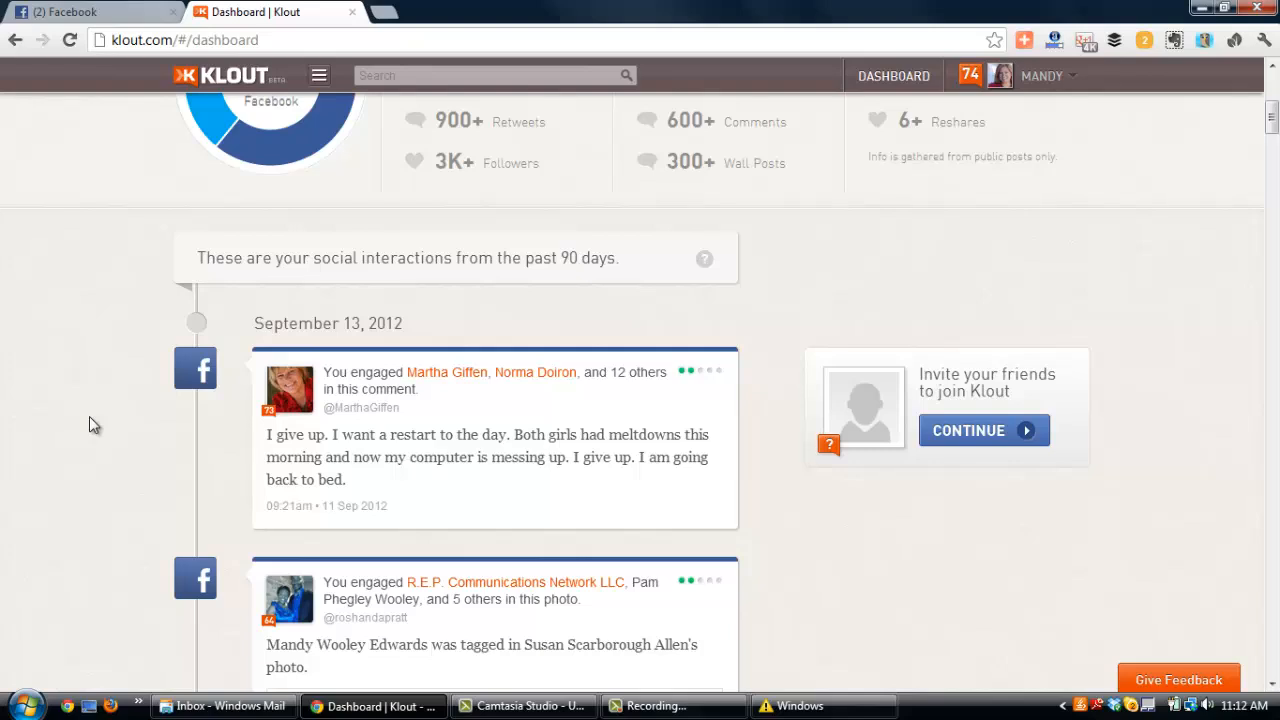
{"action": "scroll", "coordinate": [89, 425], "scroll_direction": "down", "scroll_amount": 1}
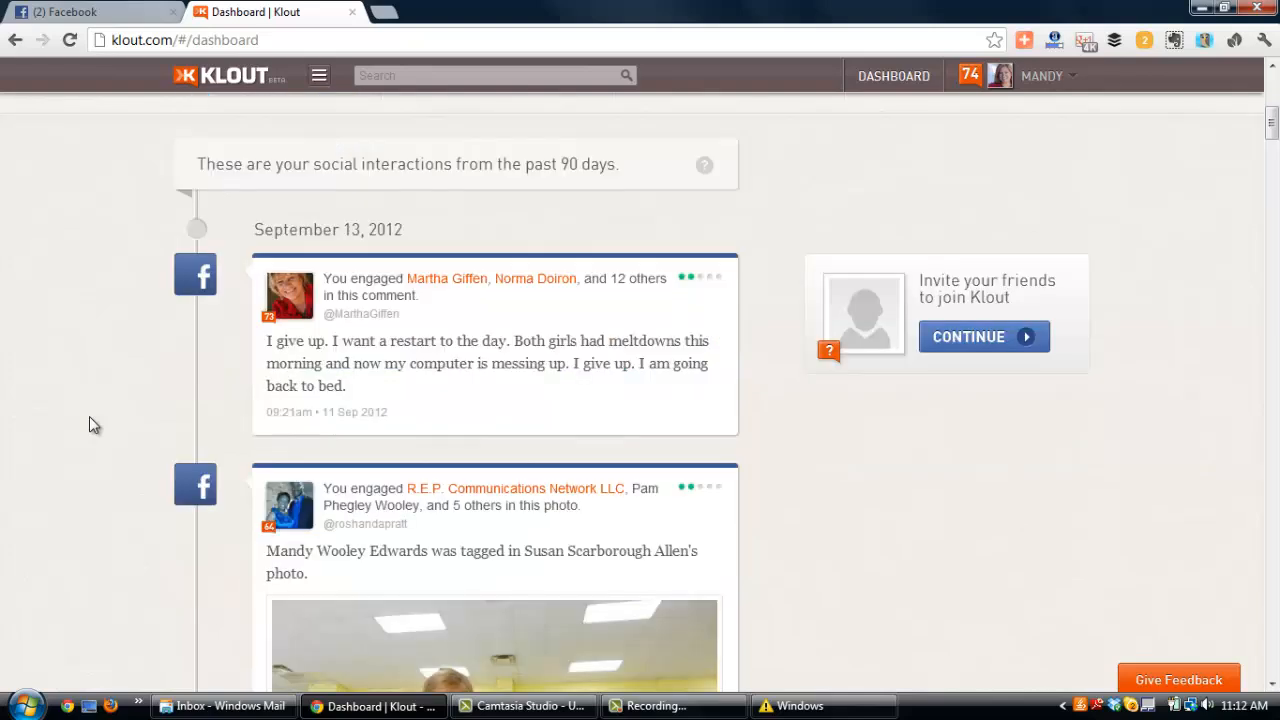
Examine the Facebook comment and photo engagements listed under September 13, 2012 in the dashboard timeline
{"action": "scroll", "coordinate": [89, 425], "scroll_direction": "down", "scroll_amount": 1}
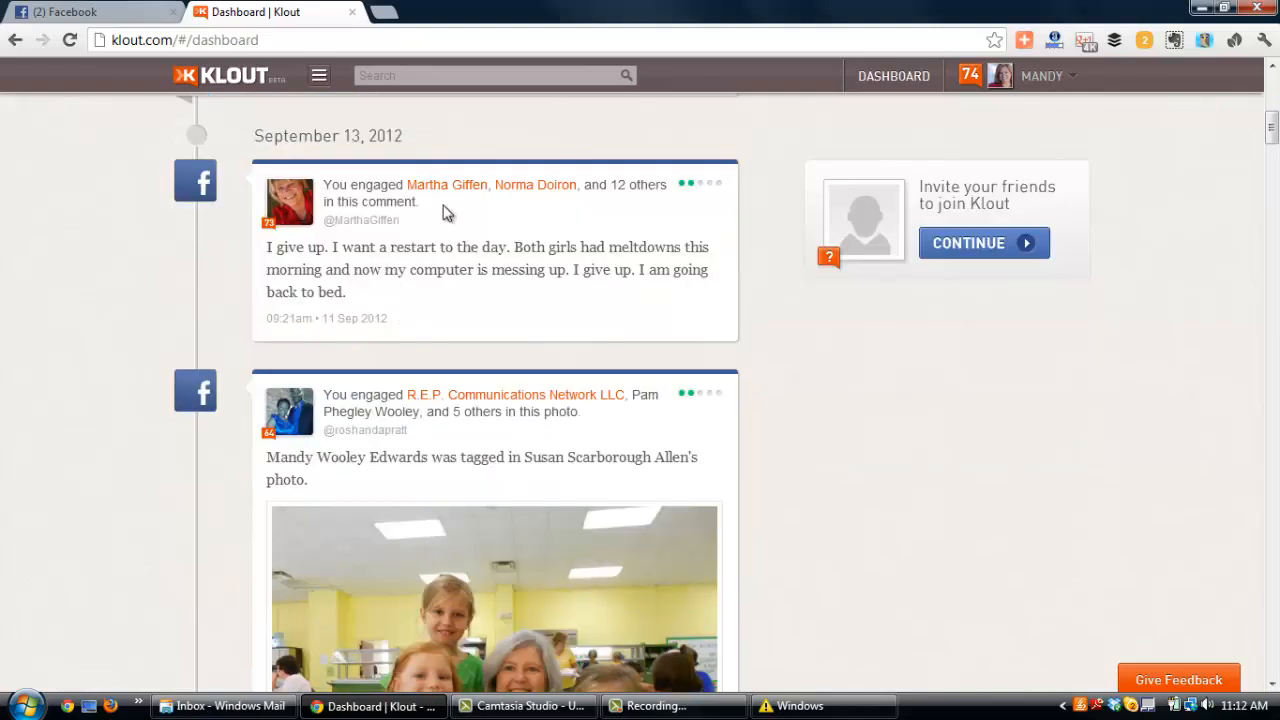
{"action": "scroll", "coordinate": [200, 262], "scroll_direction": "down", "scroll_amount": 1}
{"action": "scroll", "coordinate": [89, 296], "scroll_direction": "down", "scroll_amount": 1}
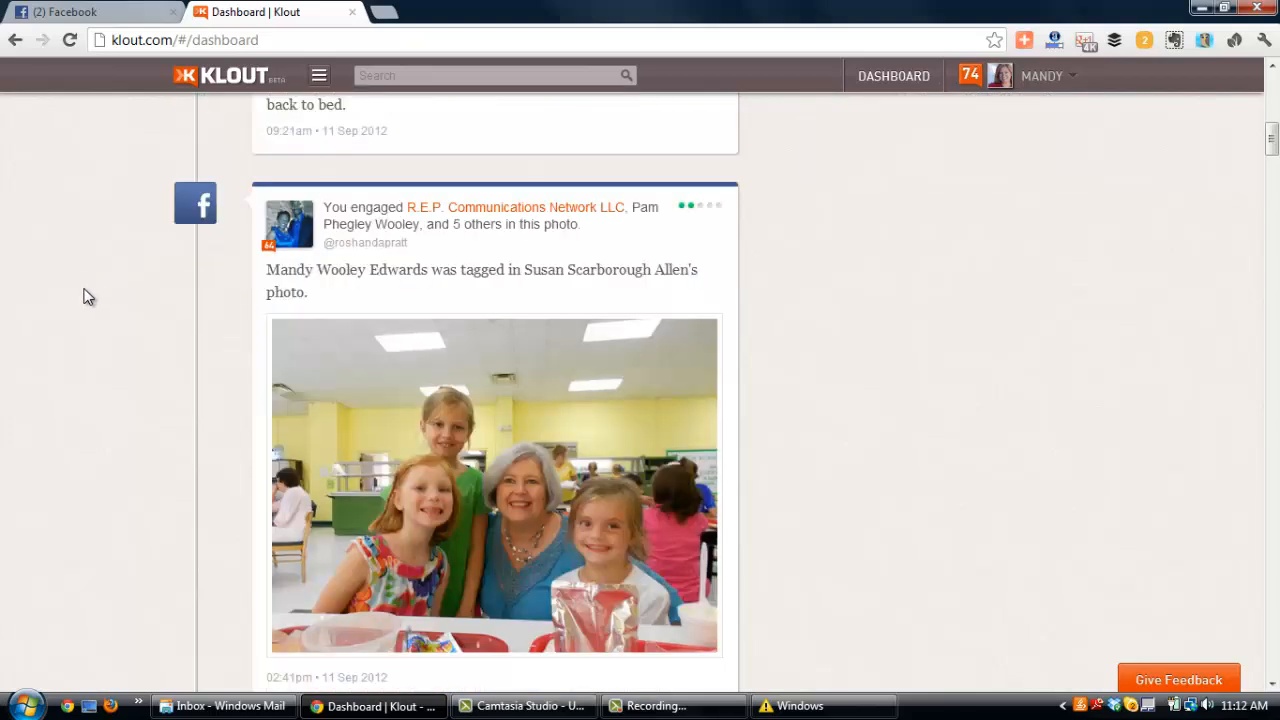
{"action": "scroll", "coordinate": [85, 296], "scroll_direction": "down", "scroll_amount": 3}
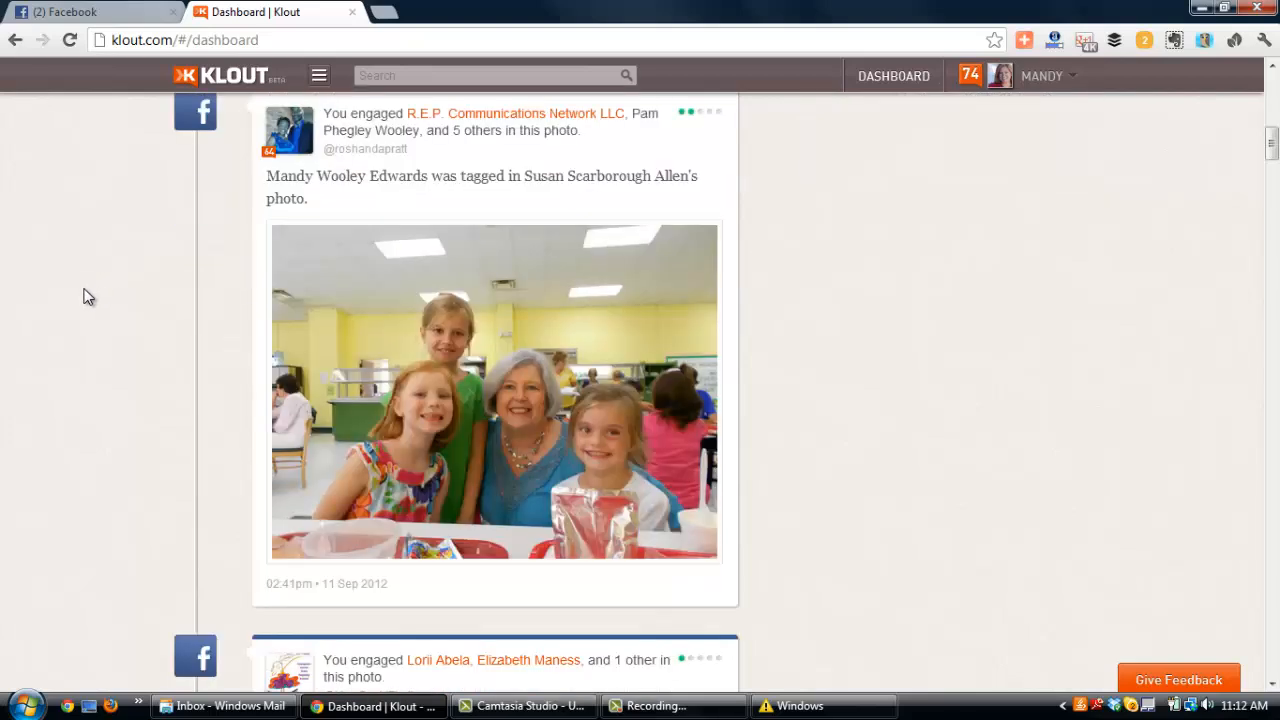
{"action": "scroll", "coordinate": [85, 296], "scroll_direction": "down", "scroll_amount": 2}
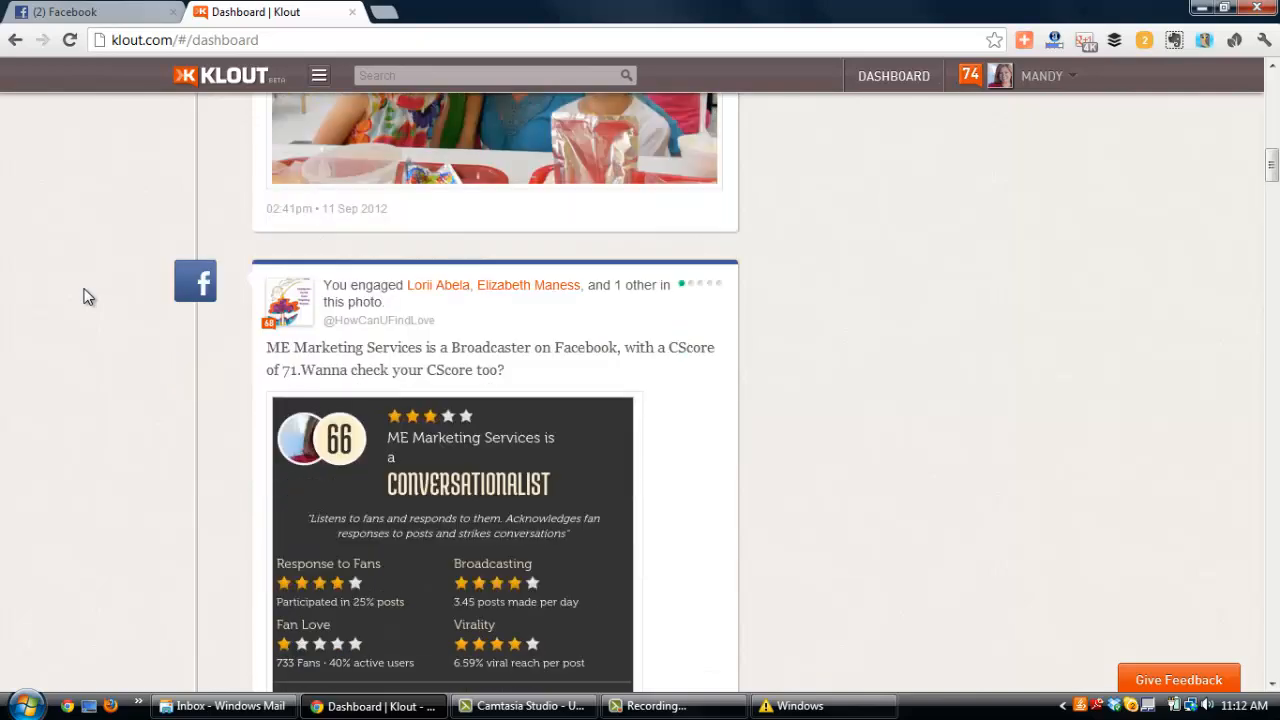
Return to the score summary and review the LinkedIn, Foursquare and Klout statistics, ending back on the first set of networks
{"action": "scroll", "coordinate": [85, 296], "scroll_direction": "up", "scroll_amount": 8}
{"action": "scroll", "coordinate": [85, 296], "scroll_direction": "up", "scroll_amount": 4}
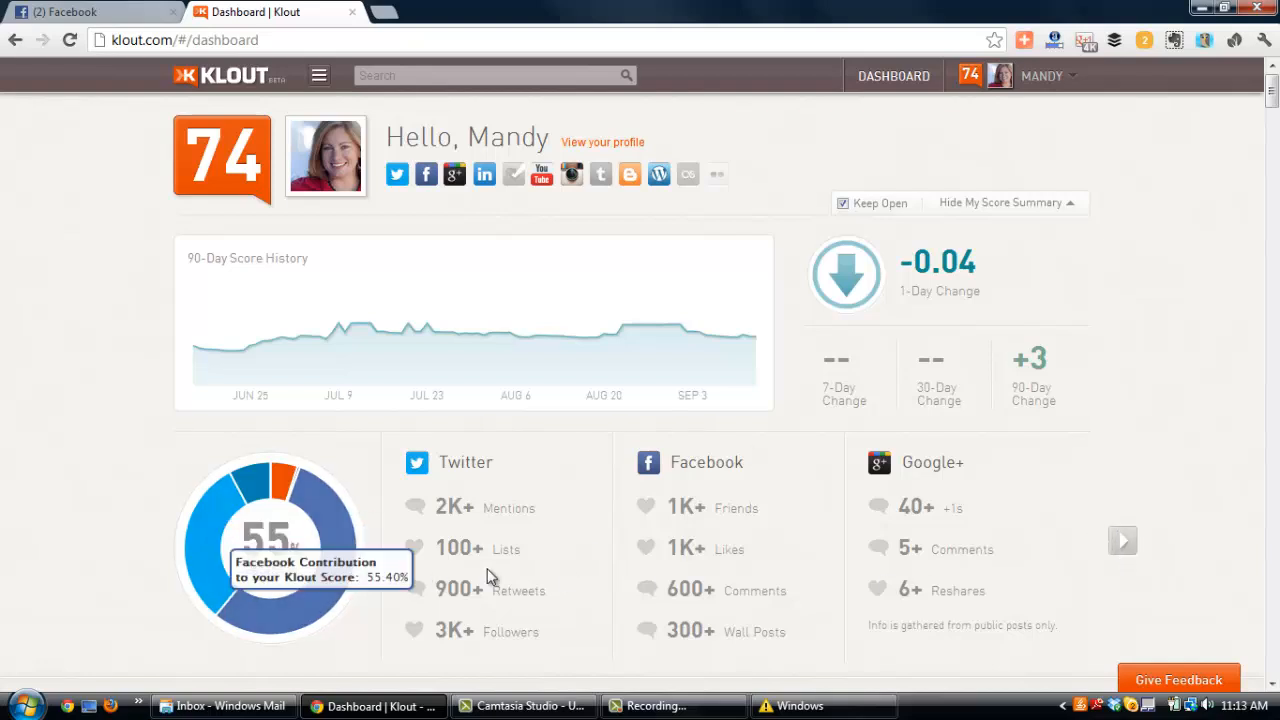
{"action": "left_click", "coordinate": [1124, 547]}
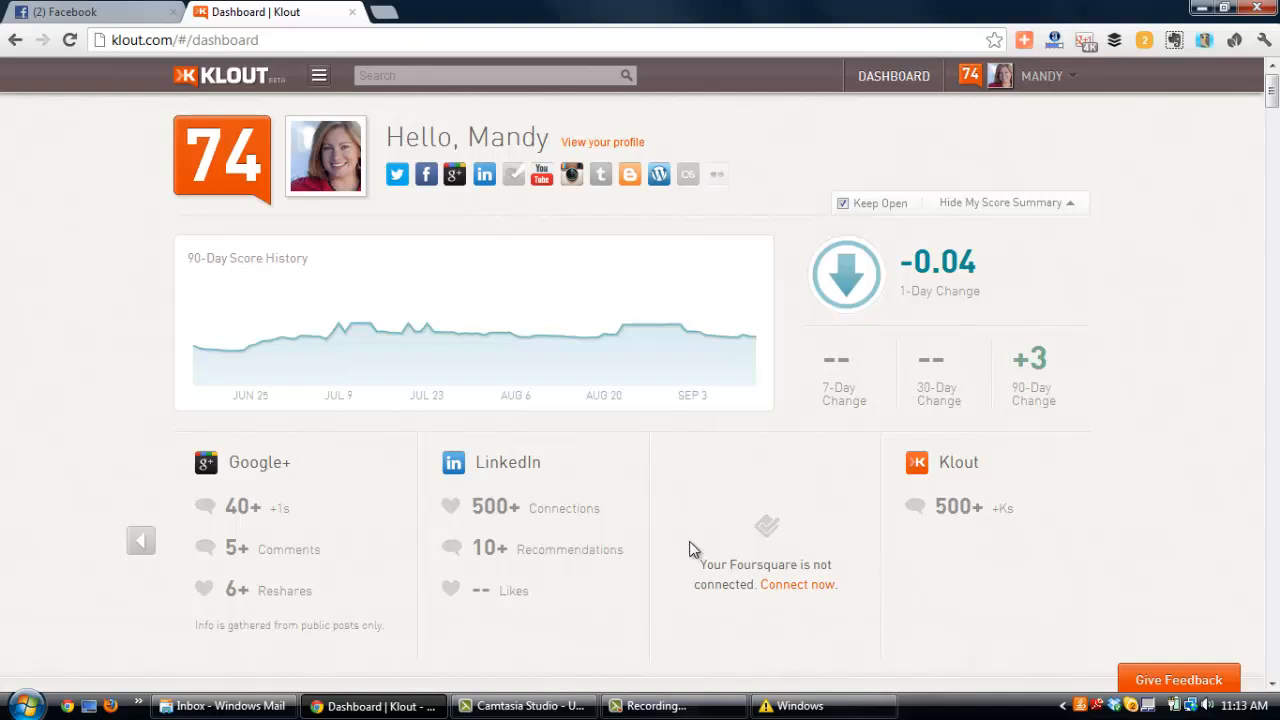
{"action": "left_click", "coordinate": [140, 545]}
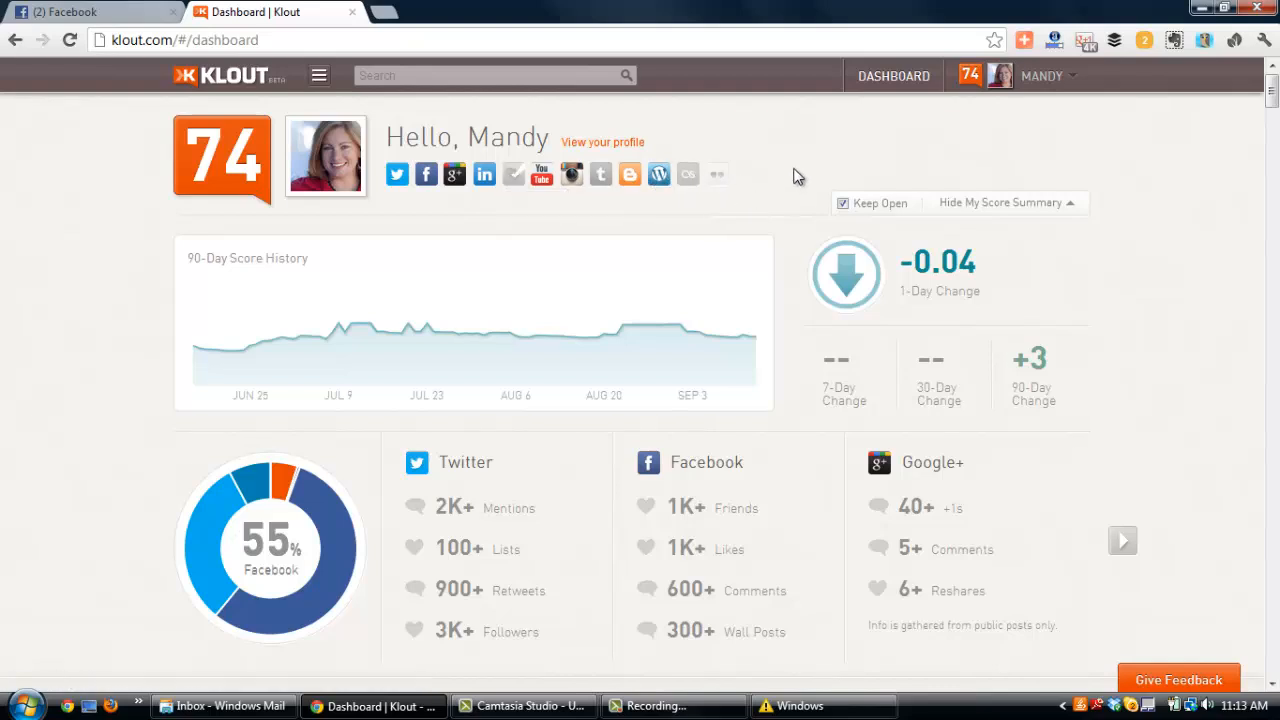
Open the Friends page and look through the alphabetical list of Facebook friends, including their Klout scores and +K topics
{"action": "left_click", "coordinate": [1062, 80]}
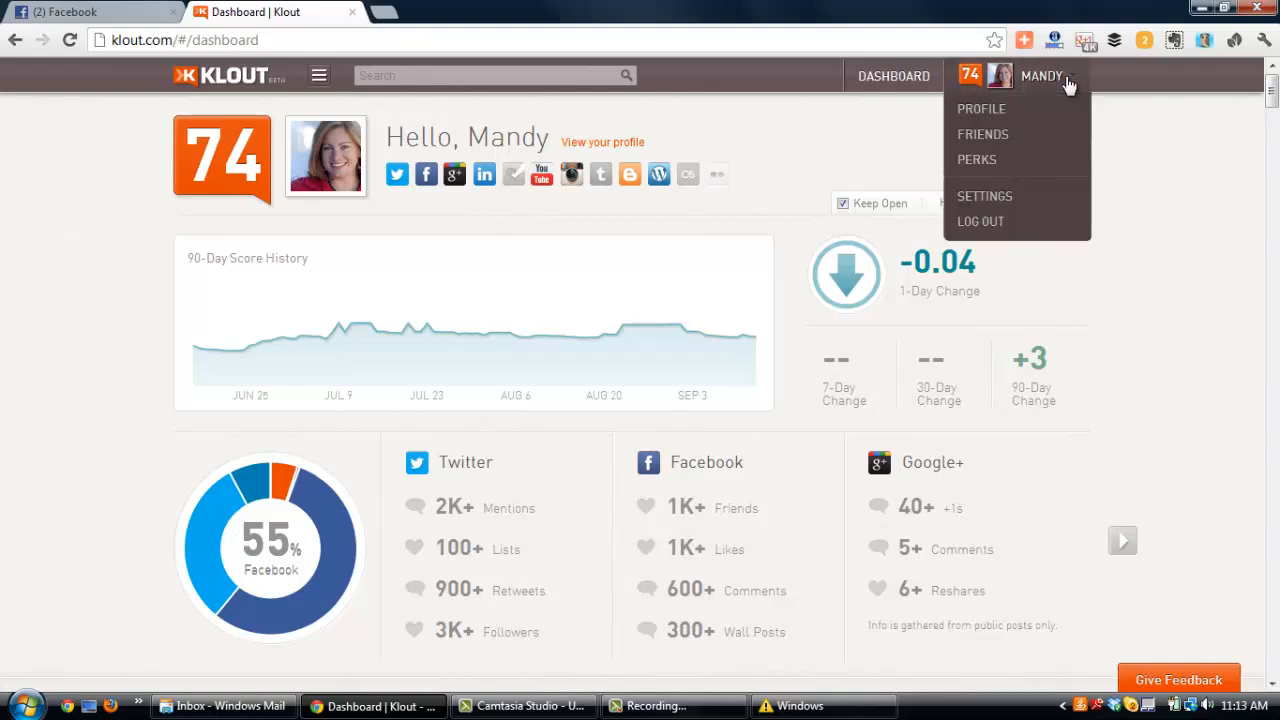
{"action": "left_click", "coordinate": [998, 133]}
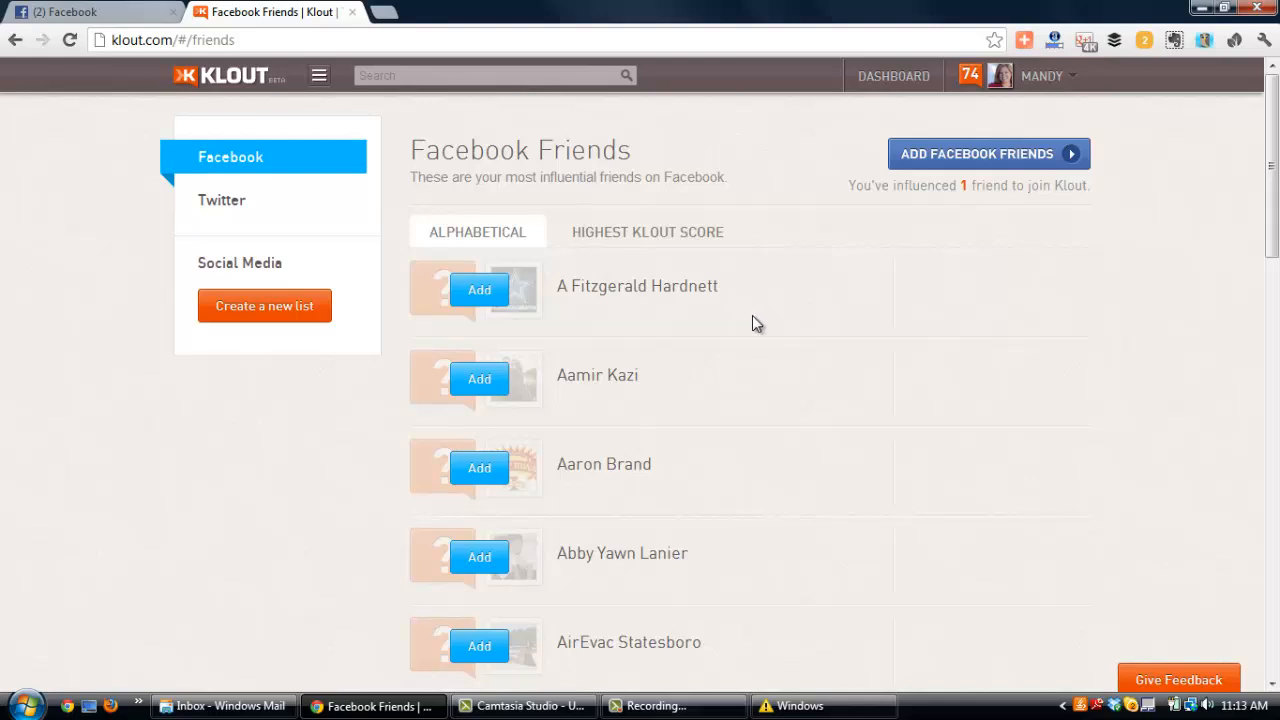
{"action": "scroll", "coordinate": [752, 315], "scroll_direction": "down", "scroll_amount": 2}
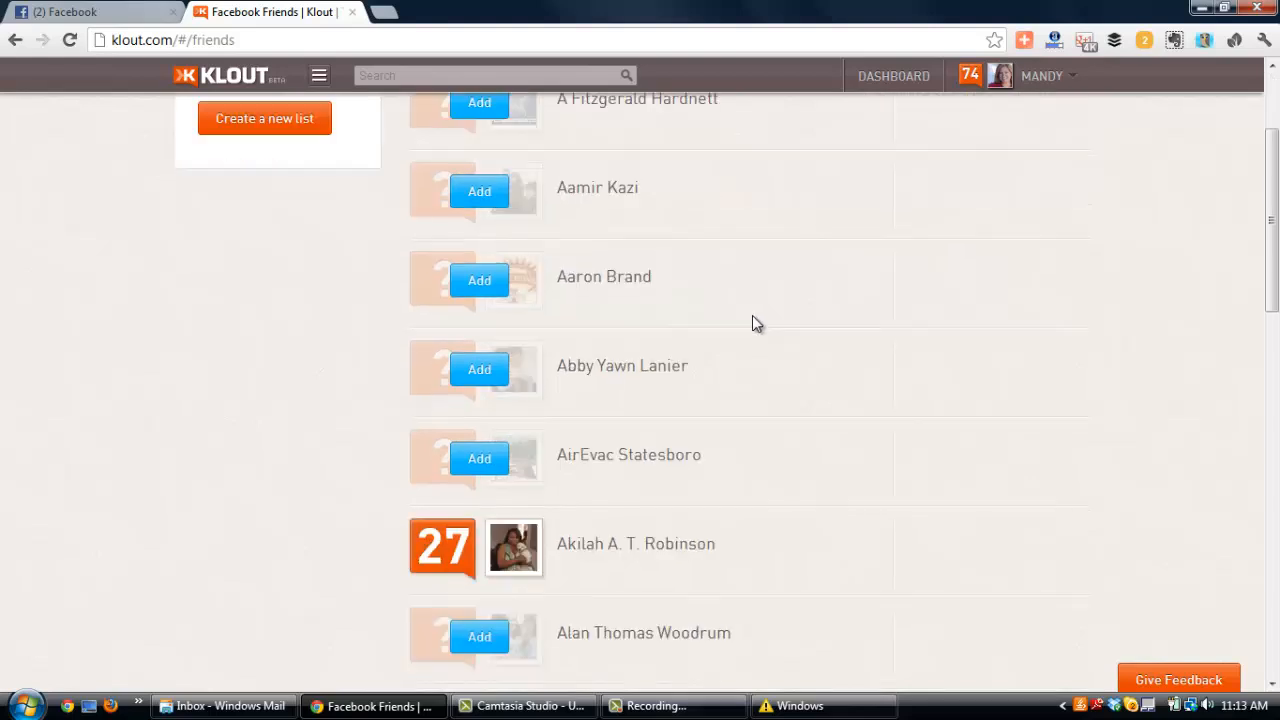
{"action": "scroll", "coordinate": [752, 316], "scroll_direction": "down", "scroll_amount": 3}
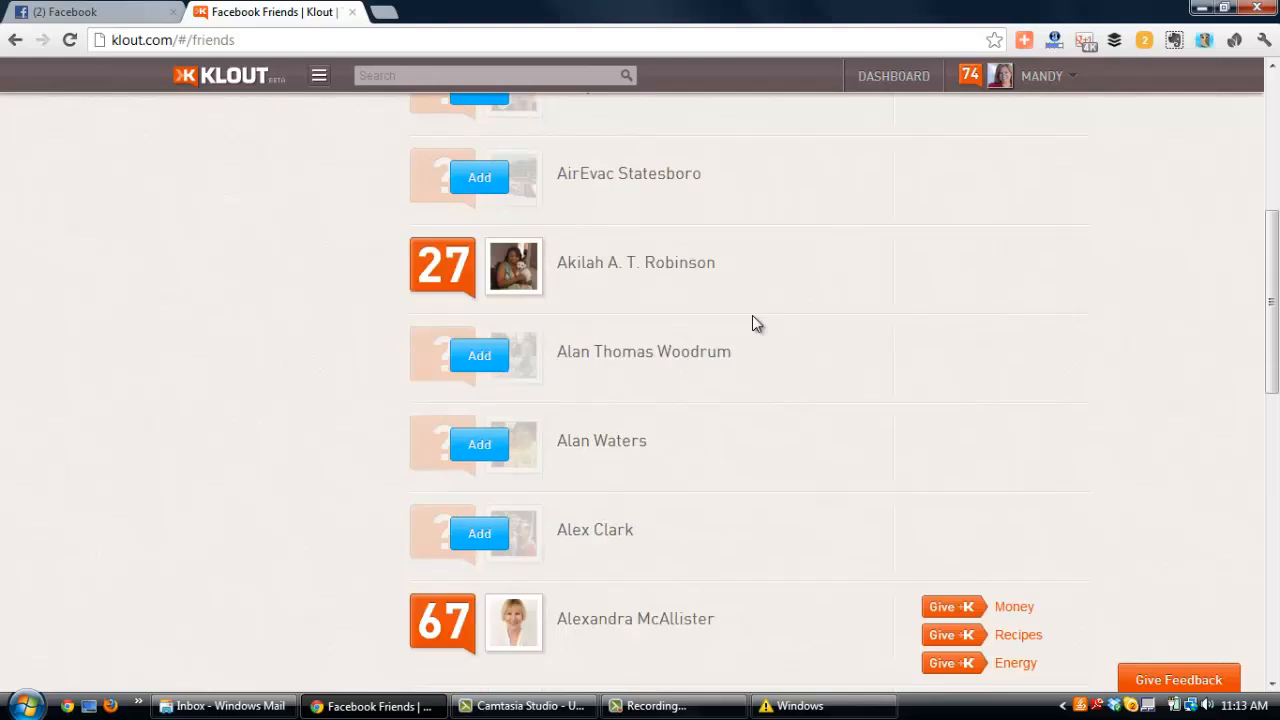
{"action": "scroll", "coordinate": [731, 354], "scroll_direction": "down", "scroll_amount": 2}
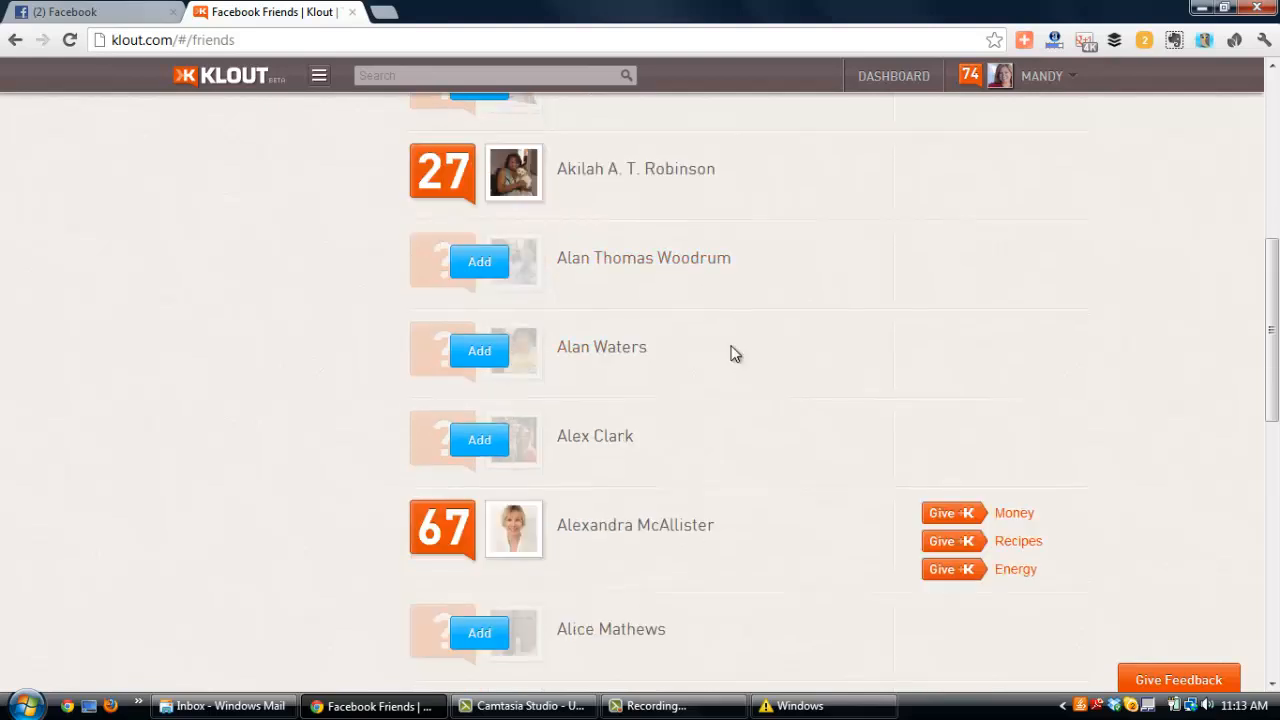
{"action": "scroll", "coordinate": [731, 354], "scroll_direction": "down", "scroll_amount": 2}
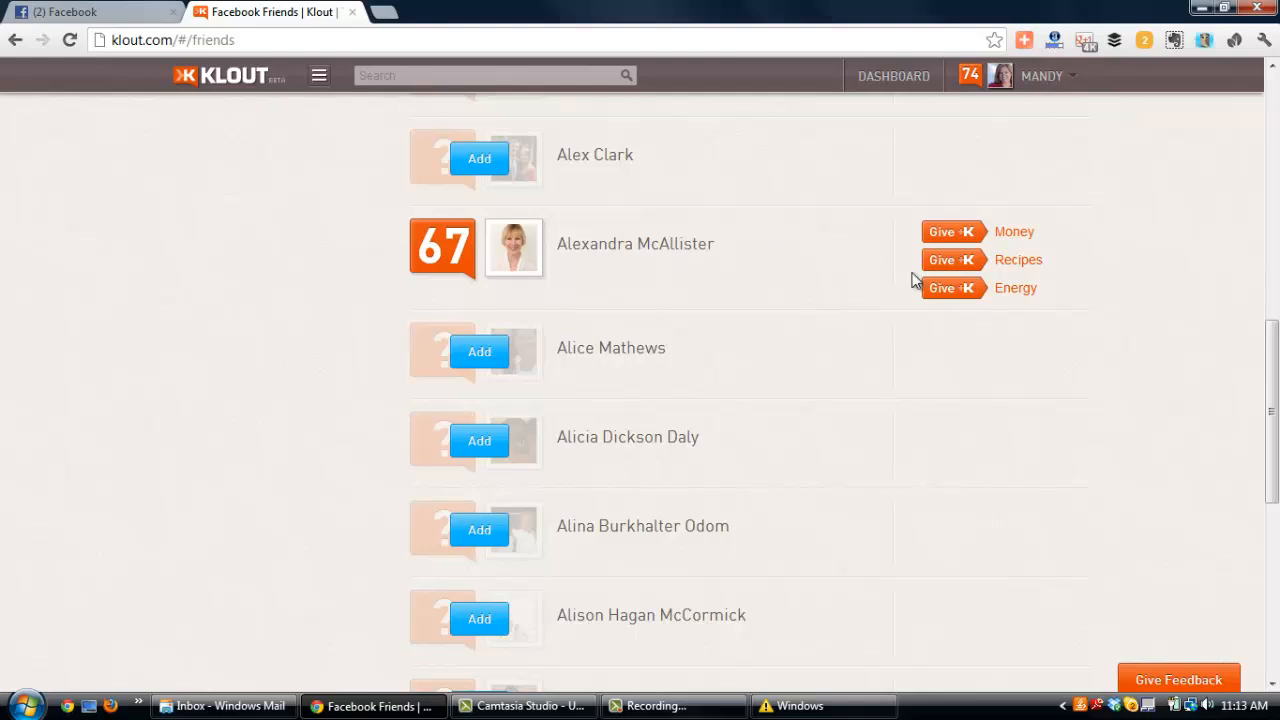
{"action": "scroll", "coordinate": [786, 257], "scroll_direction": "down", "scroll_amount": 1}
{"action": "scroll", "coordinate": [786, 257], "scroll_direction": "down", "scroll_amount": 7}
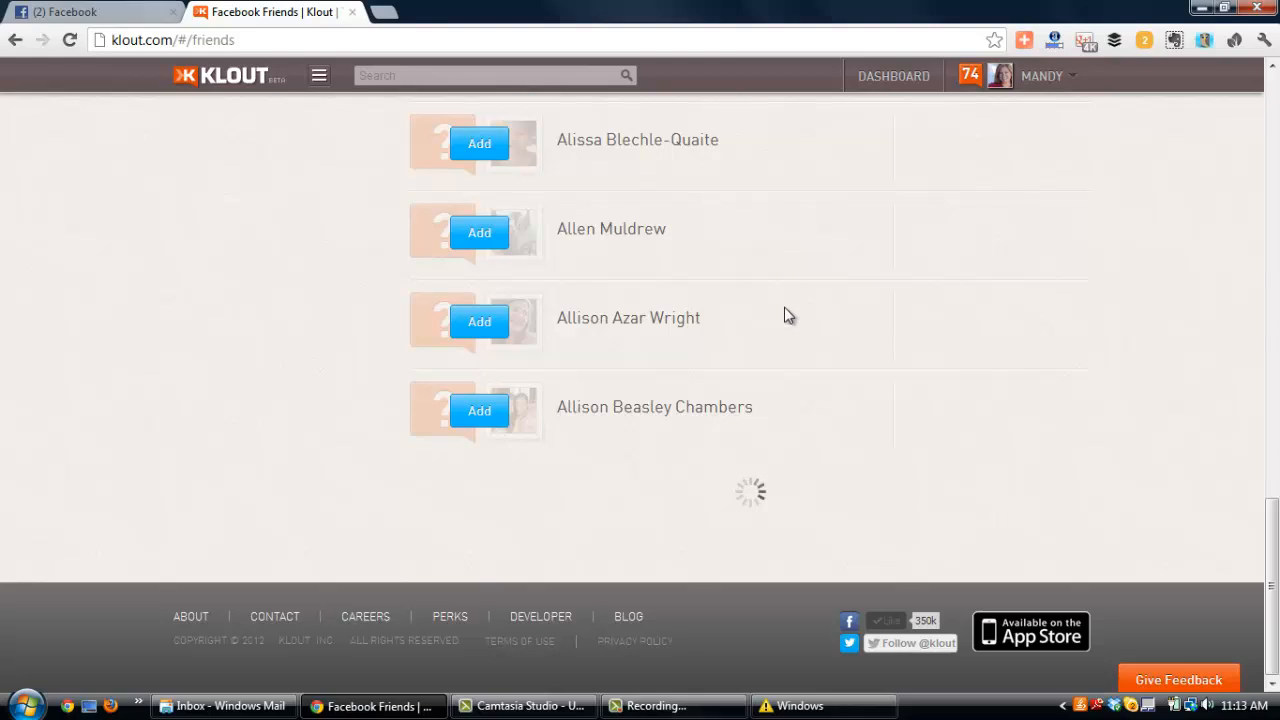
Open the Klout Perks page and review the featured perks, their eligibility notes and the perk categories
{"action": "mouse_move", "coordinate": [1051, 94]}
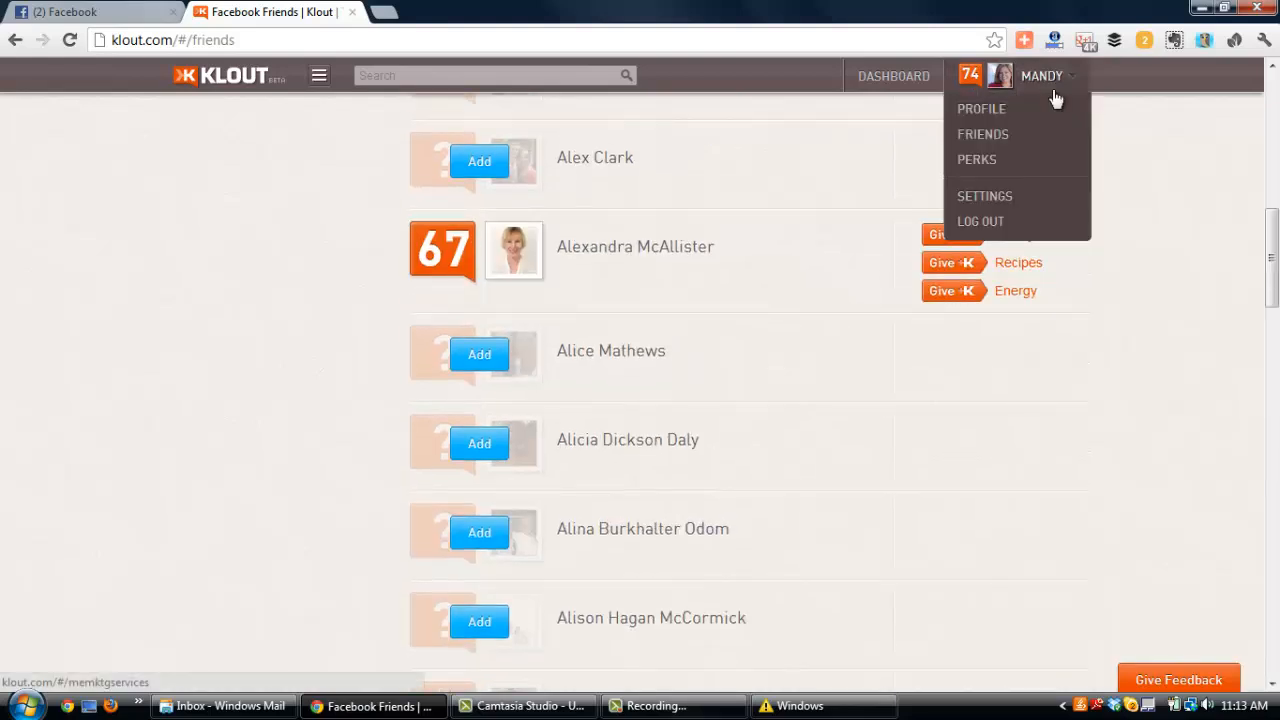
{"action": "left_click", "coordinate": [1008, 160]}
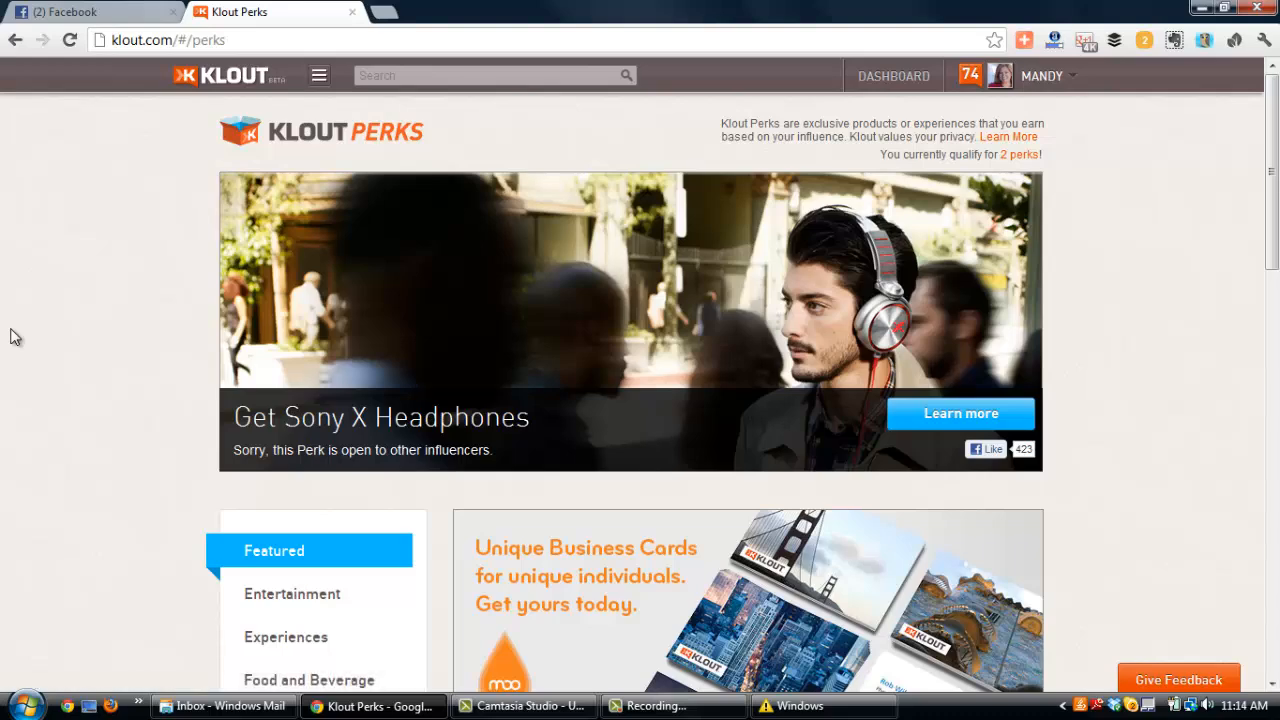
{"action": "scroll", "coordinate": [15, 337], "scroll_direction": "down", "scroll_amount": 1}
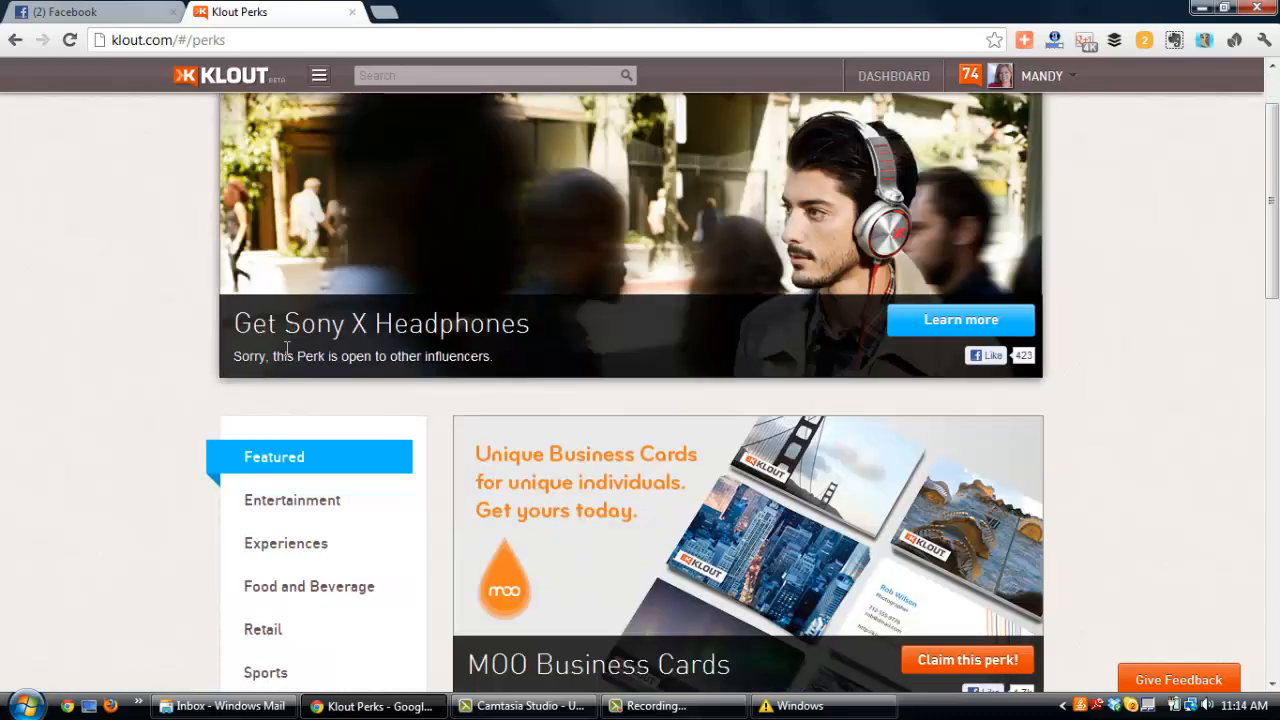
{"action": "scroll", "coordinate": [65, 345], "scroll_direction": "down", "scroll_amount": 2}
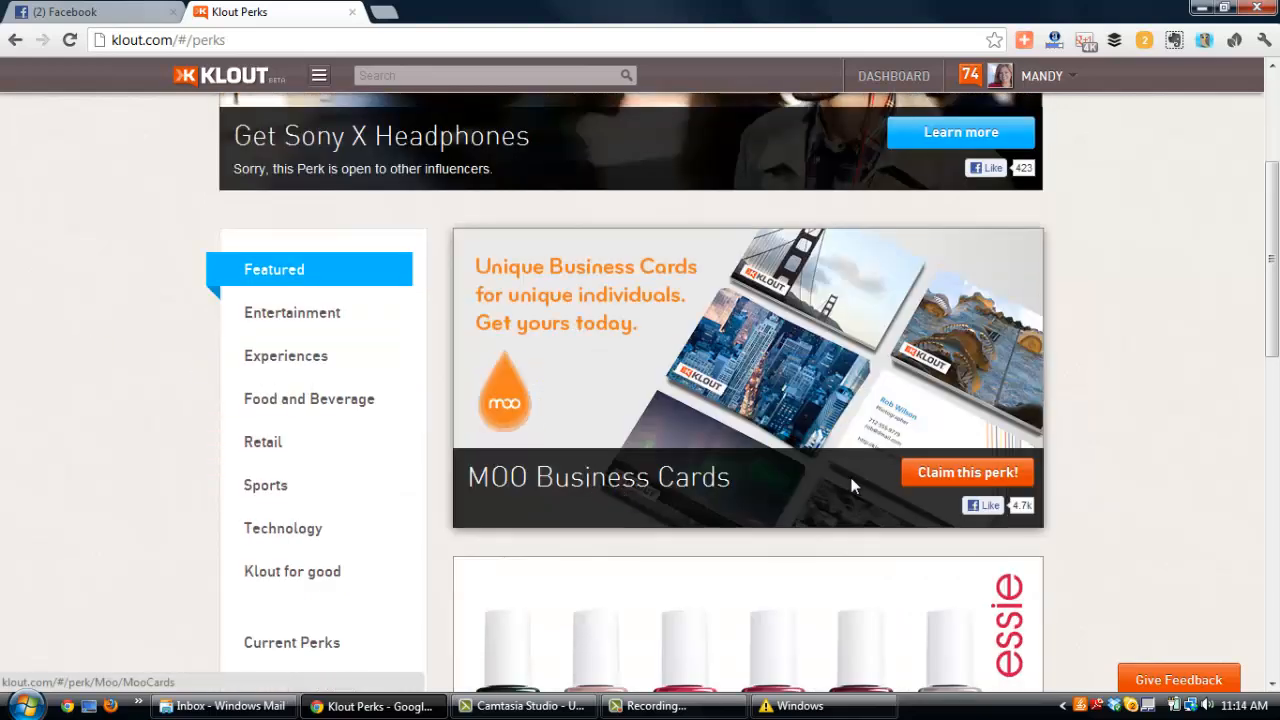
{"action": "scroll", "coordinate": [709, 477], "scroll_direction": "down", "scroll_amount": 3}
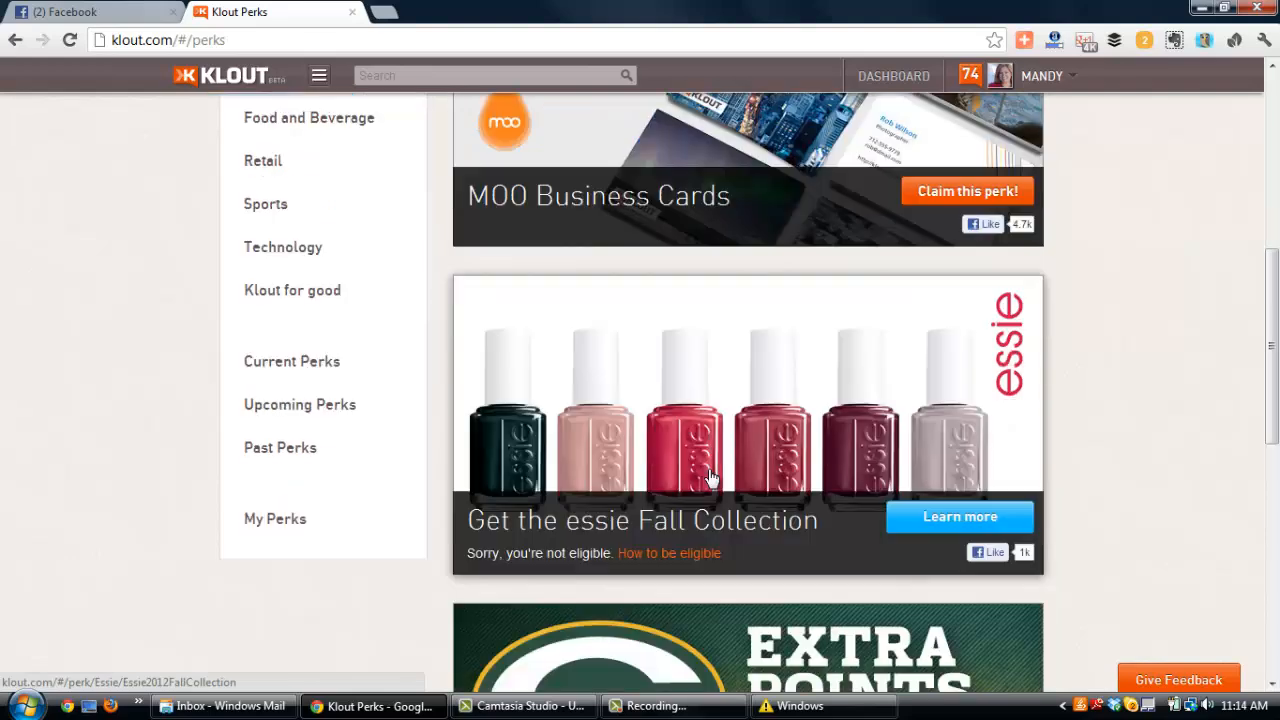
{"action": "scroll", "coordinate": [709, 477], "scroll_direction": "down", "scroll_amount": 3}
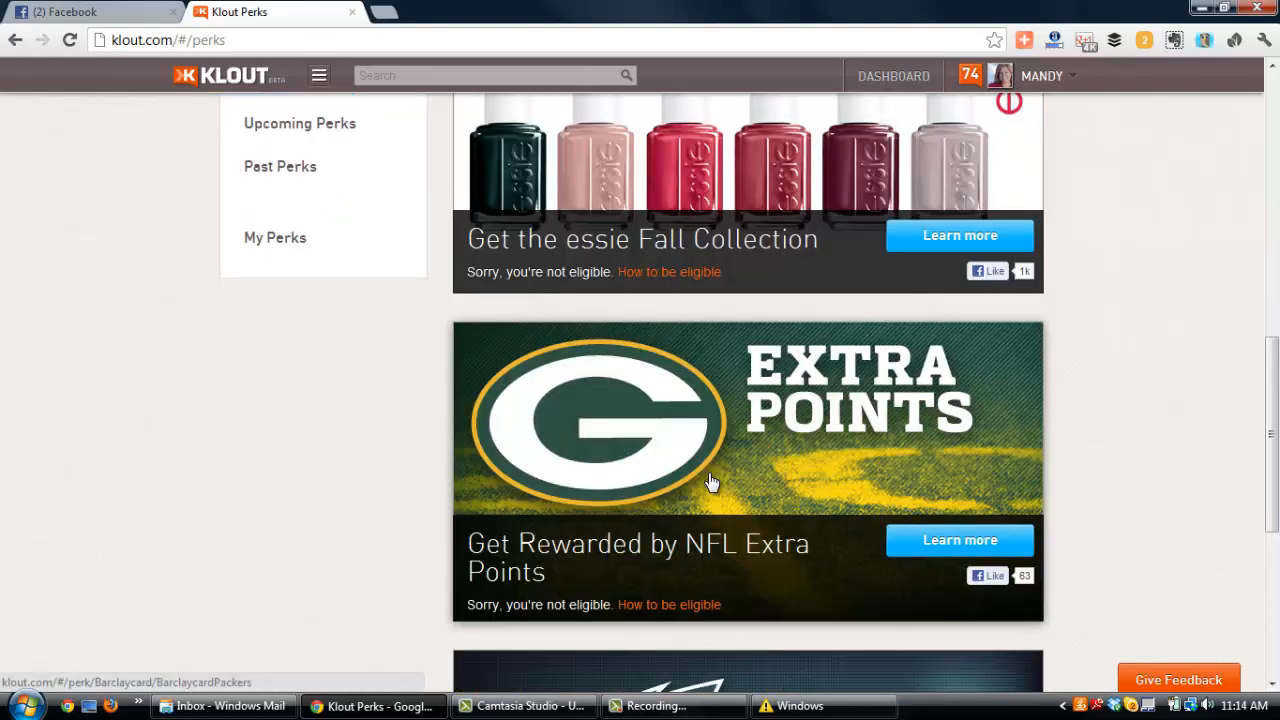
{"action": "scroll", "coordinate": [711, 482], "scroll_direction": "up", "scroll_amount": 4}
{"action": "scroll", "coordinate": [711, 482], "scroll_direction": "up", "scroll_amount": 1}
{"action": "scroll", "coordinate": [711, 482], "scroll_direction": "up", "scroll_amount": 3}
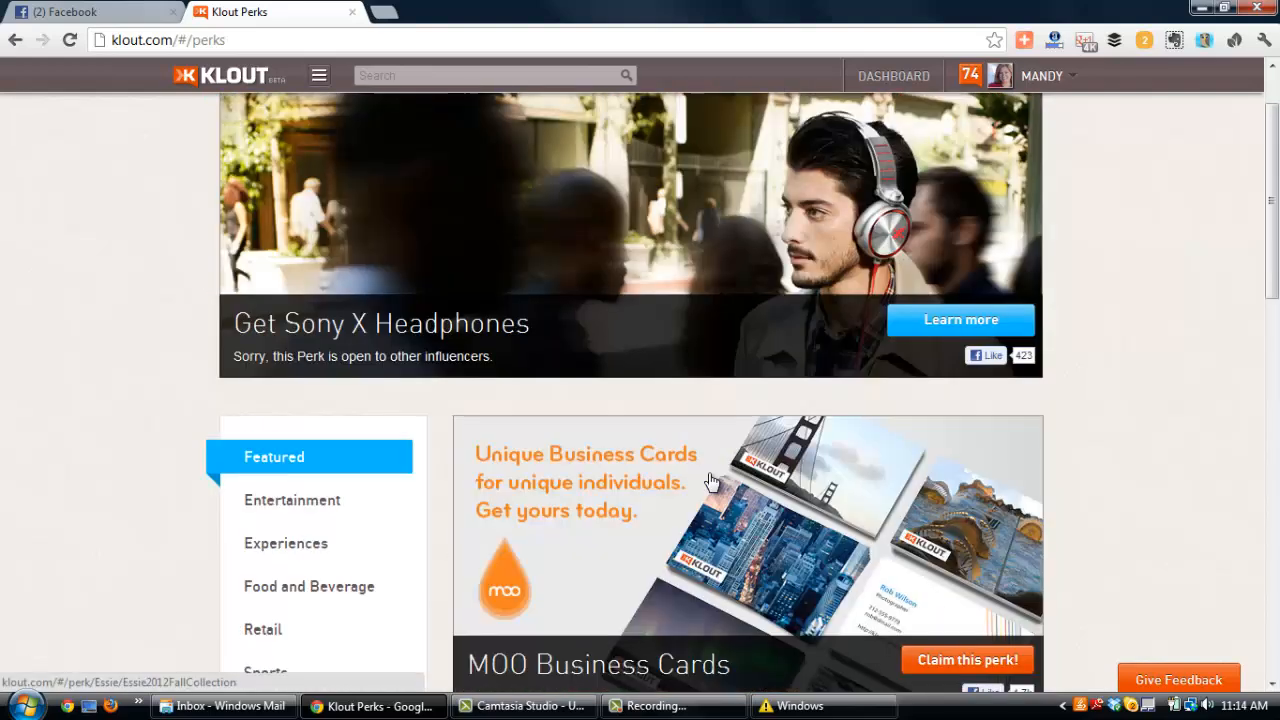
{"action": "scroll", "coordinate": [712, 481], "scroll_direction": "up", "scroll_amount": 1}
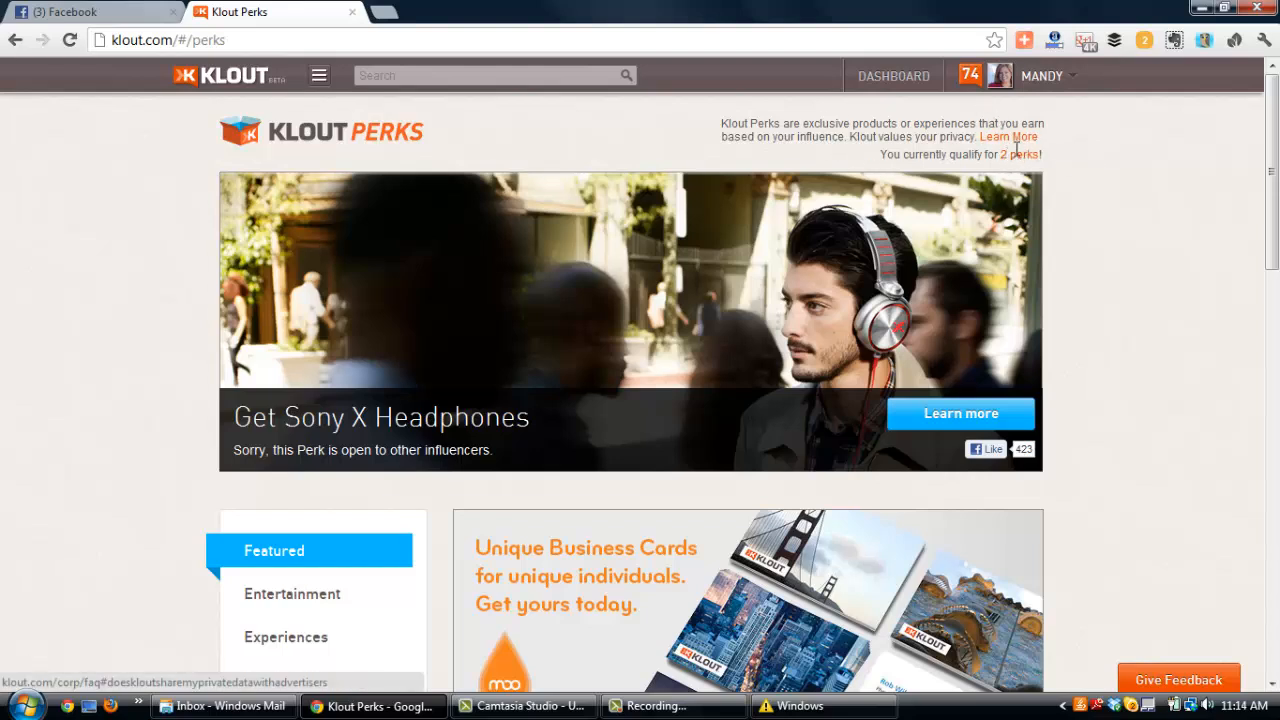
Open the account settings and review the profile settings, including profile picture, about text, Facebook options and contact information
{"action": "left_click", "coordinate": [1072, 89]}
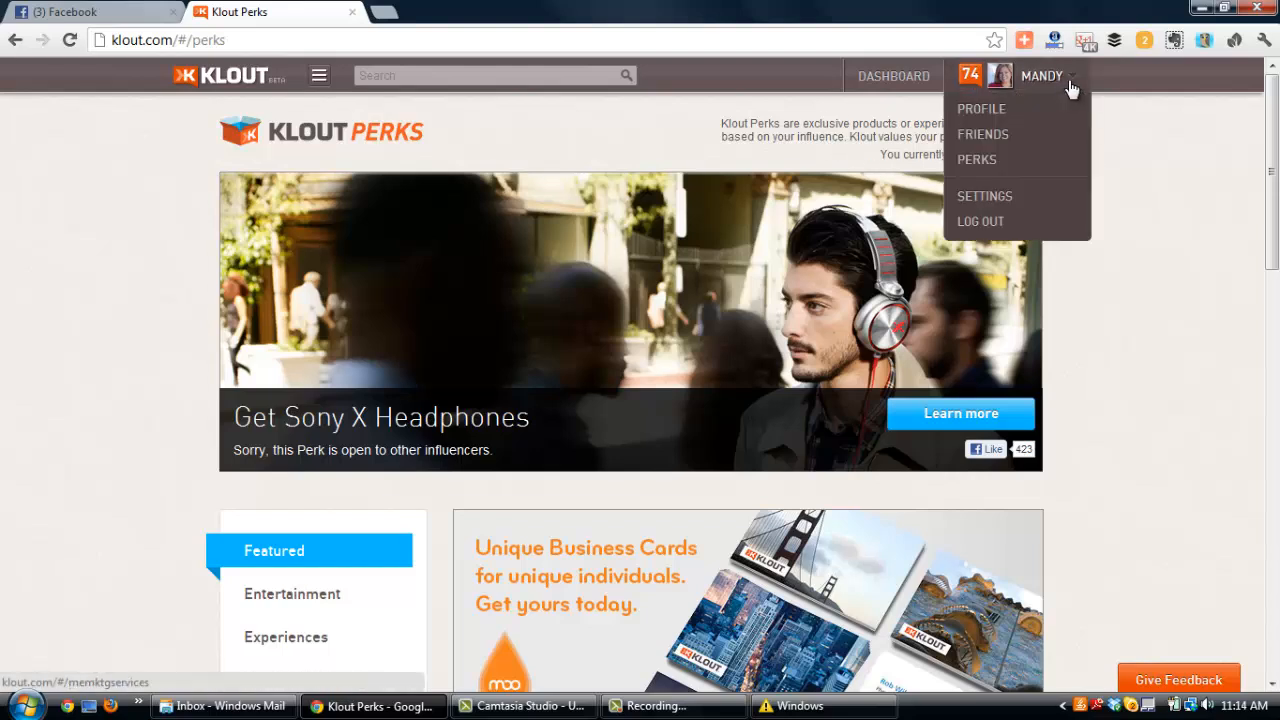
{"action": "left_click", "coordinate": [1039, 201]}
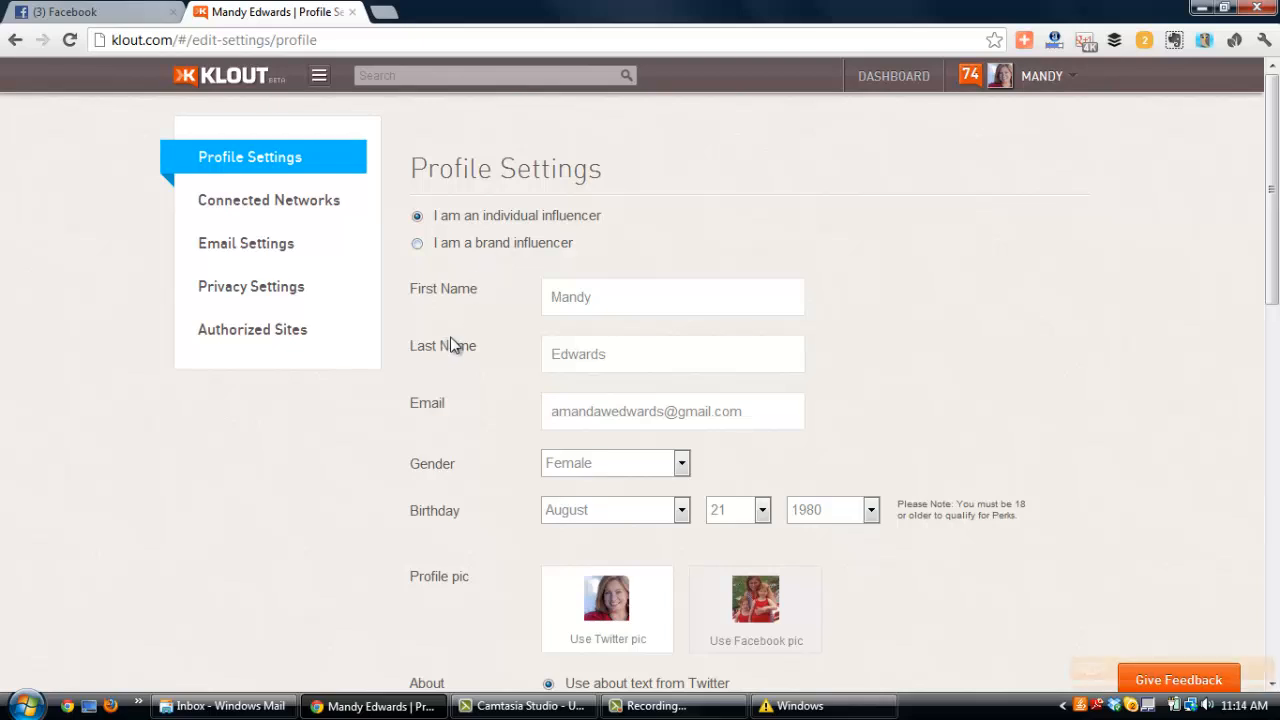
{"action": "scroll", "coordinate": [513, 393], "scroll_direction": "down", "scroll_amount": 4}
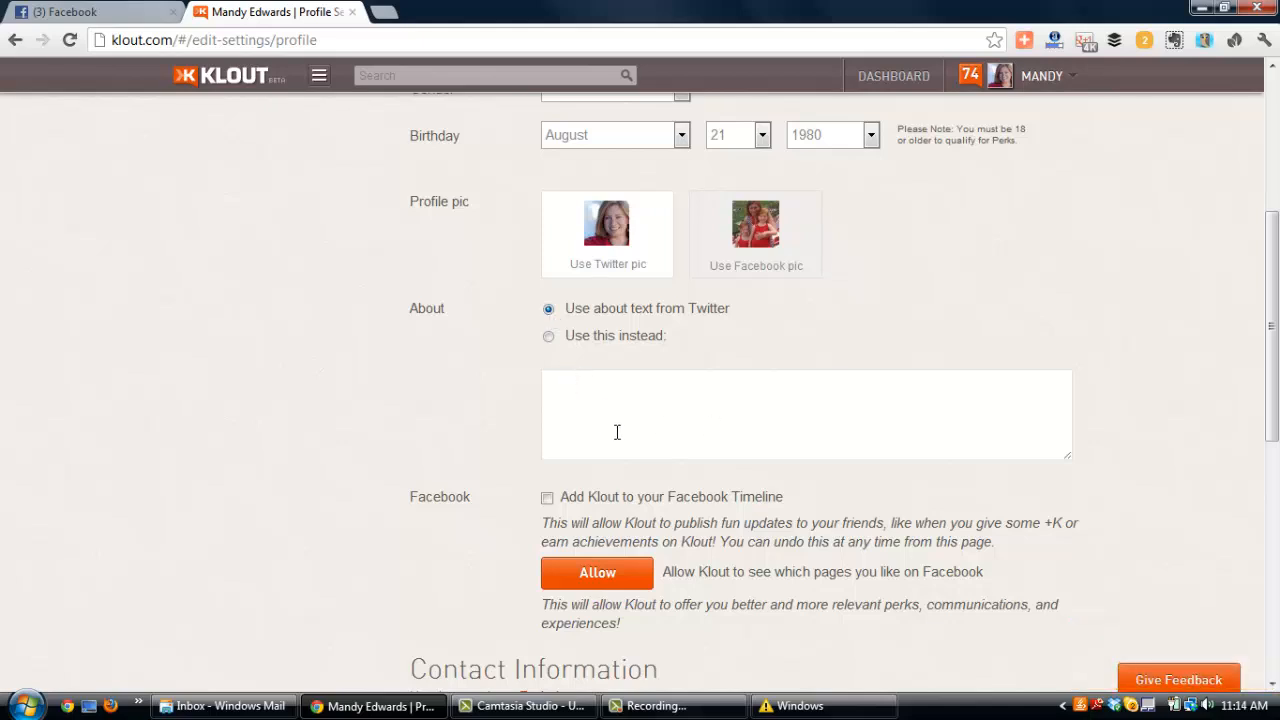
{"action": "scroll", "coordinate": [329, 382], "scroll_direction": "down", "scroll_amount": 2}
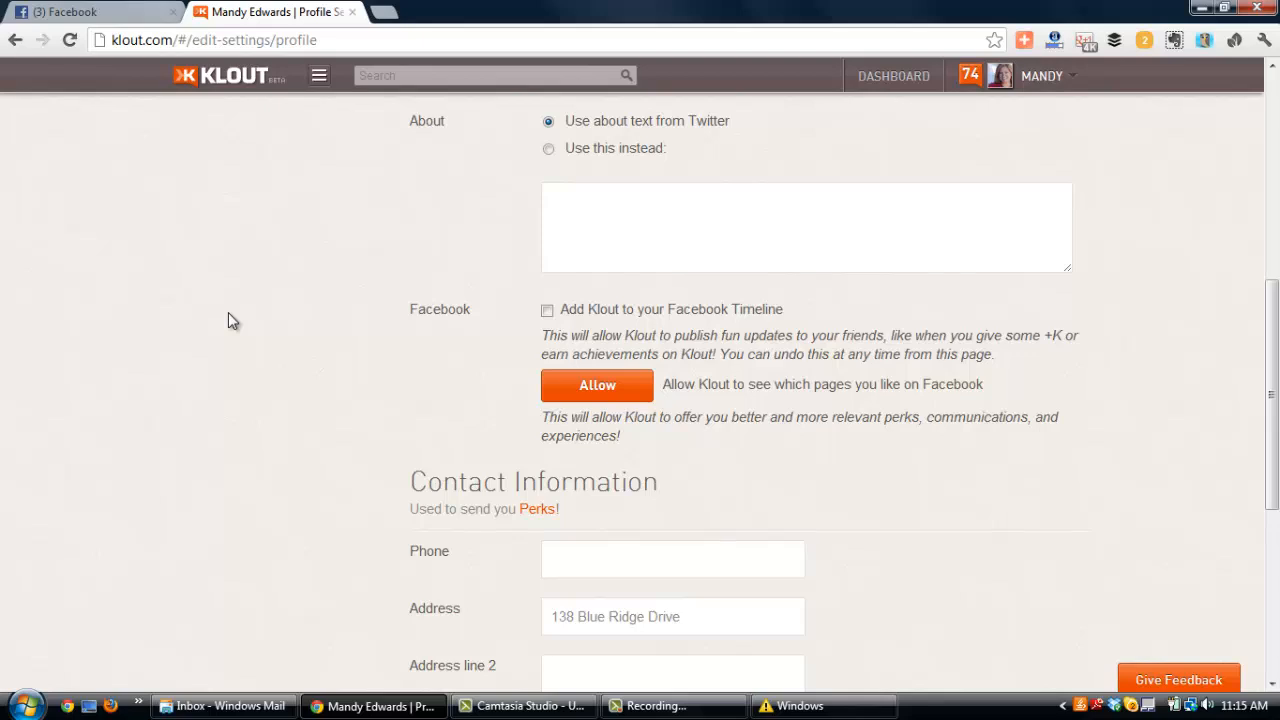
{"action": "scroll", "coordinate": [308, 290], "scroll_direction": "down", "scroll_amount": 1}
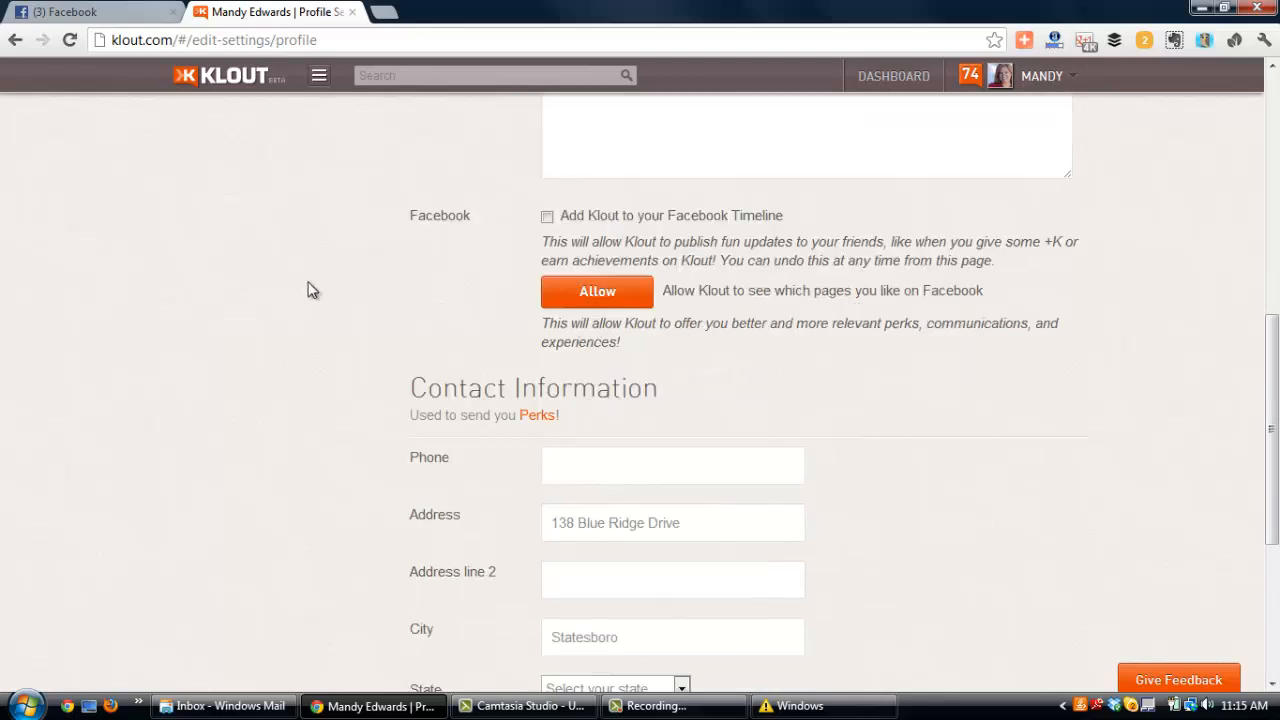
{"action": "scroll", "coordinate": [308, 290], "scroll_direction": "down", "scroll_amount": 3}
{"action": "scroll", "coordinate": [308, 290], "scroll_direction": "up", "scroll_amount": 10}
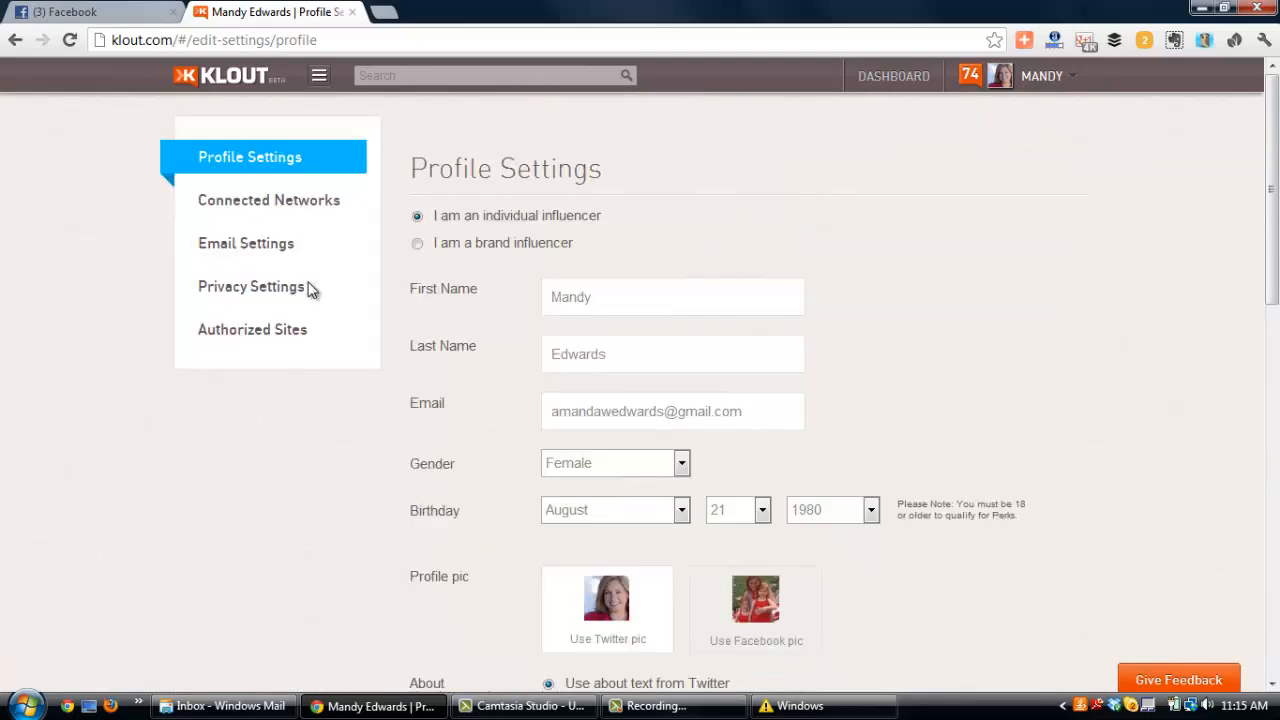
Open the Connected Networks settings, review the identity, professional, additional and coming-soon networks, and return to the dashboard
{"action": "left_click", "coordinate": [247, 204]}
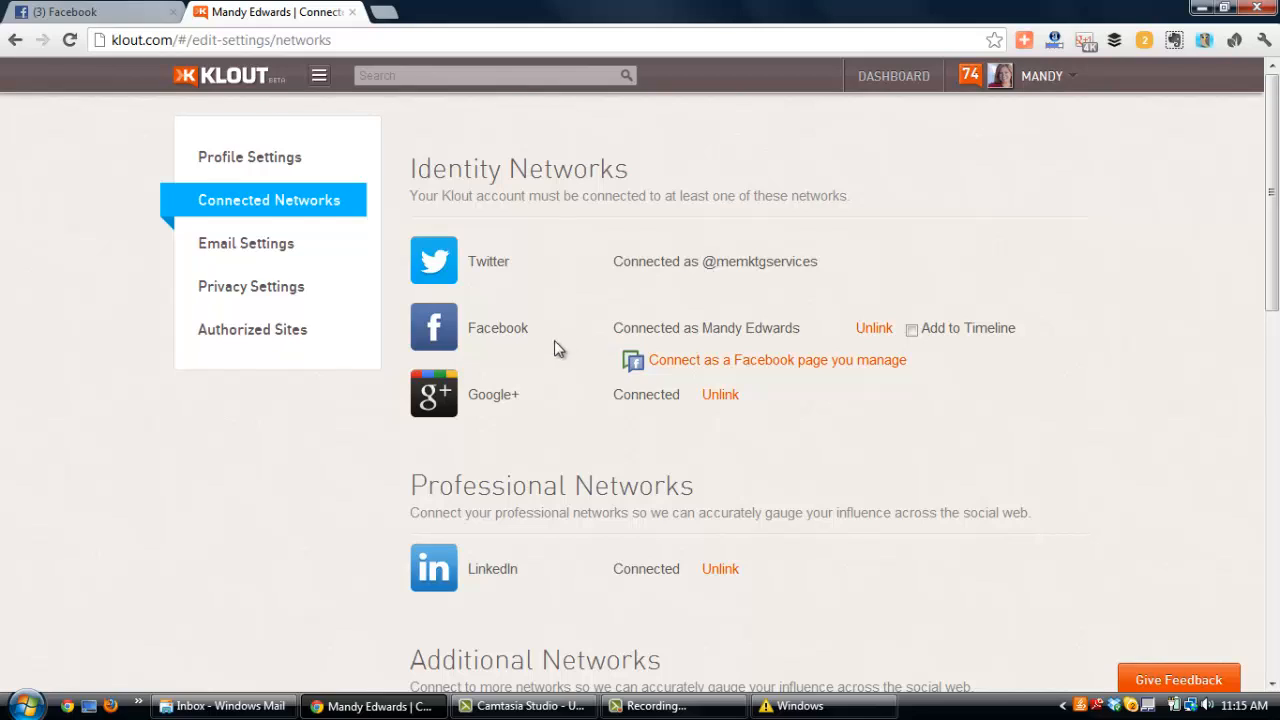
{"action": "scroll", "coordinate": [557, 348], "scroll_direction": "down", "scroll_amount": 3}
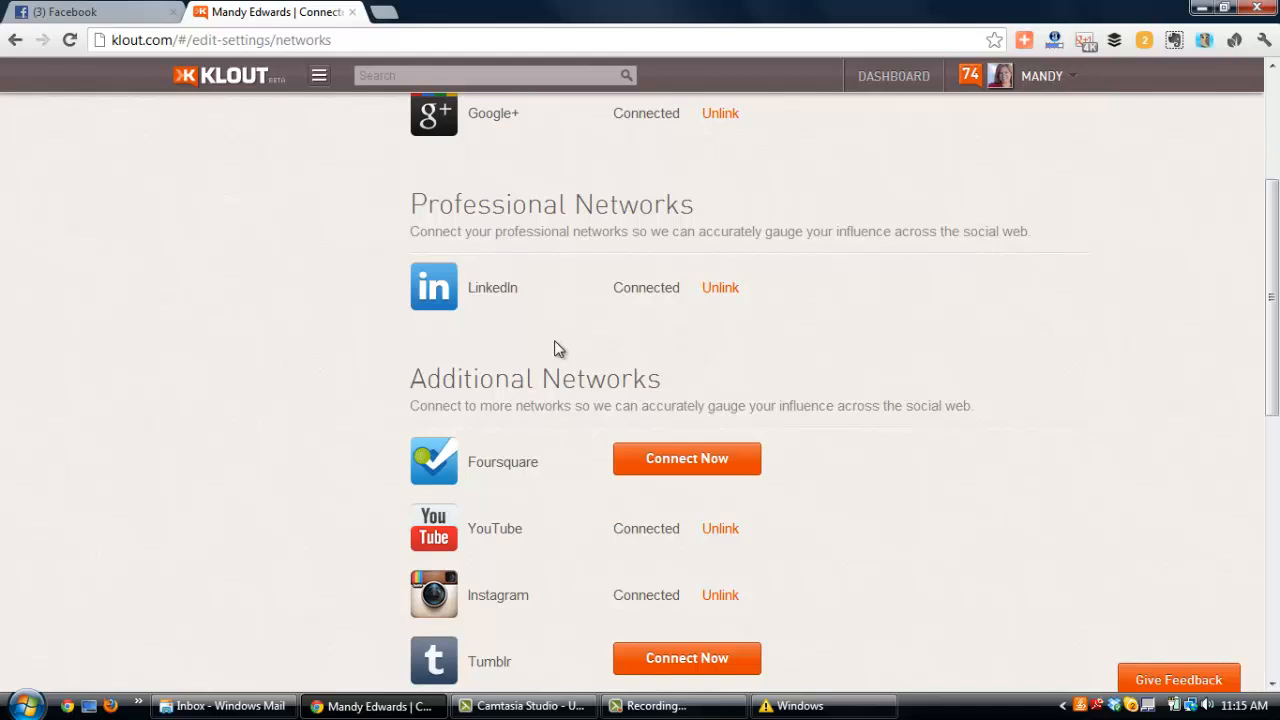
{"action": "scroll", "coordinate": [556, 345], "scroll_direction": "down", "scroll_amount": 3}
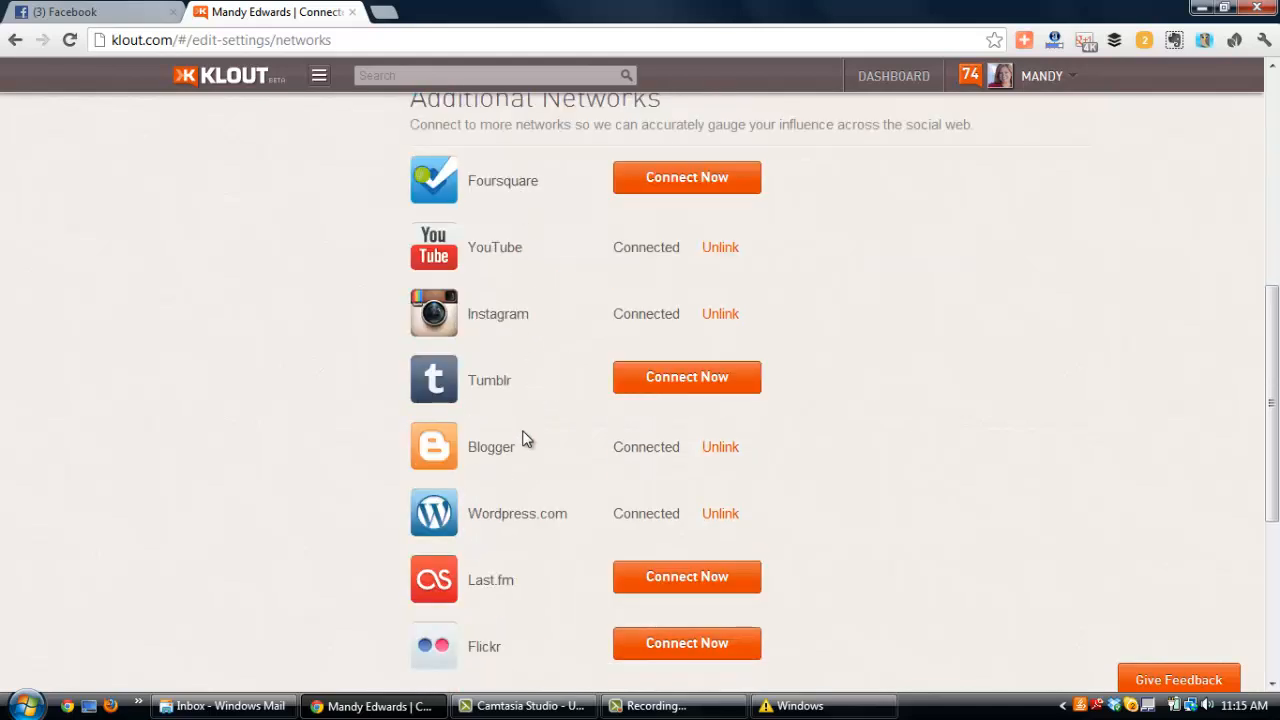
{"action": "scroll", "coordinate": [525, 450], "scroll_direction": "down", "scroll_amount": 1}
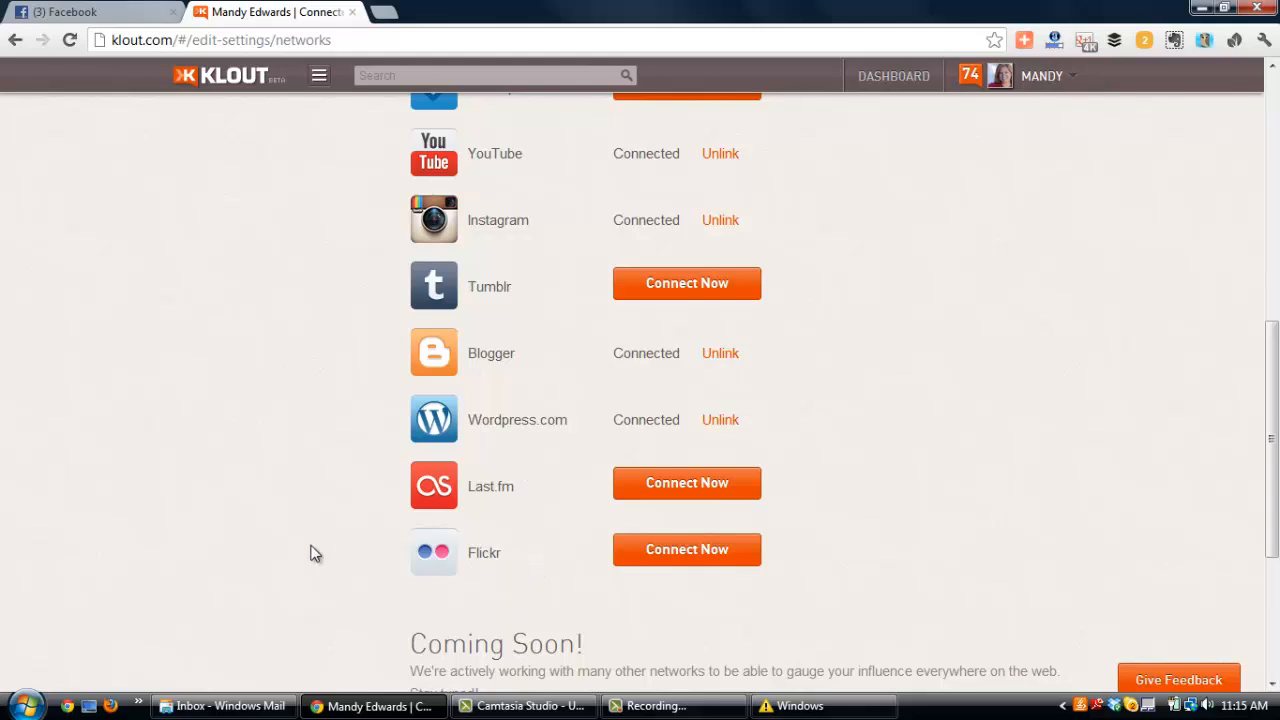
{"action": "scroll", "coordinate": [310, 553], "scroll_direction": "down", "scroll_amount": 3}
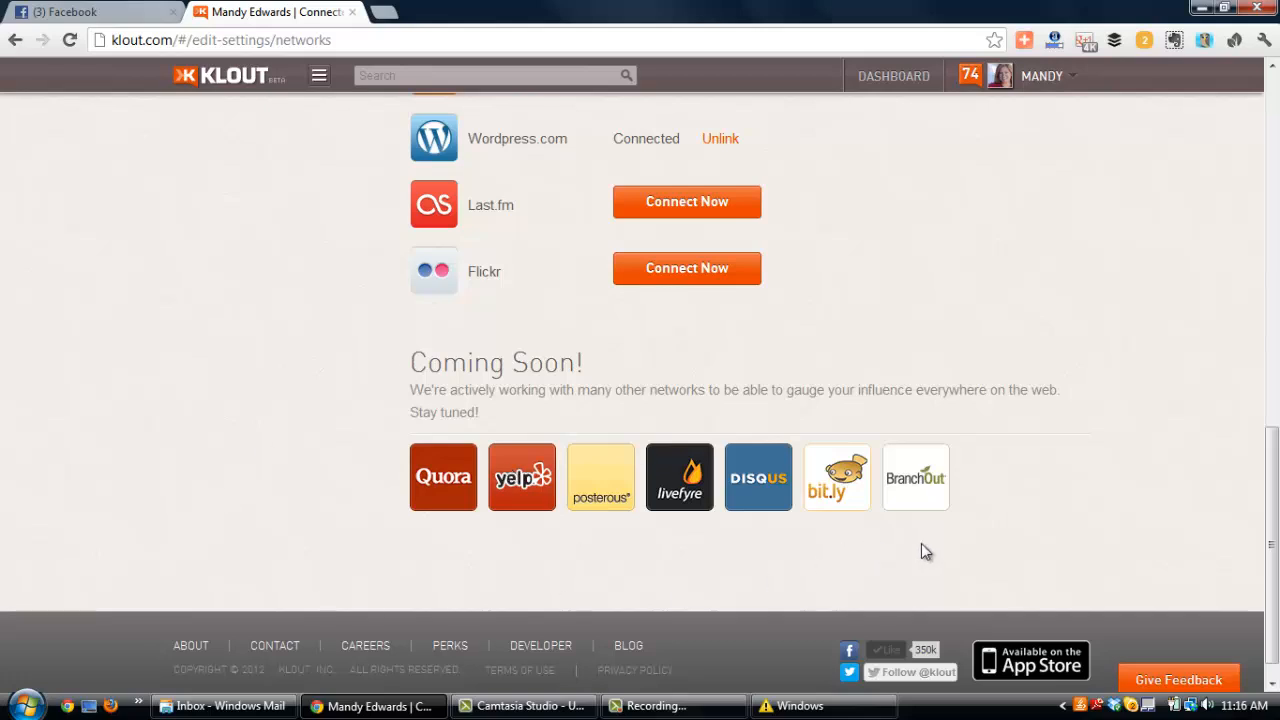
{"action": "scroll", "coordinate": [1010, 522], "scroll_direction": "up", "scroll_amount": 10}
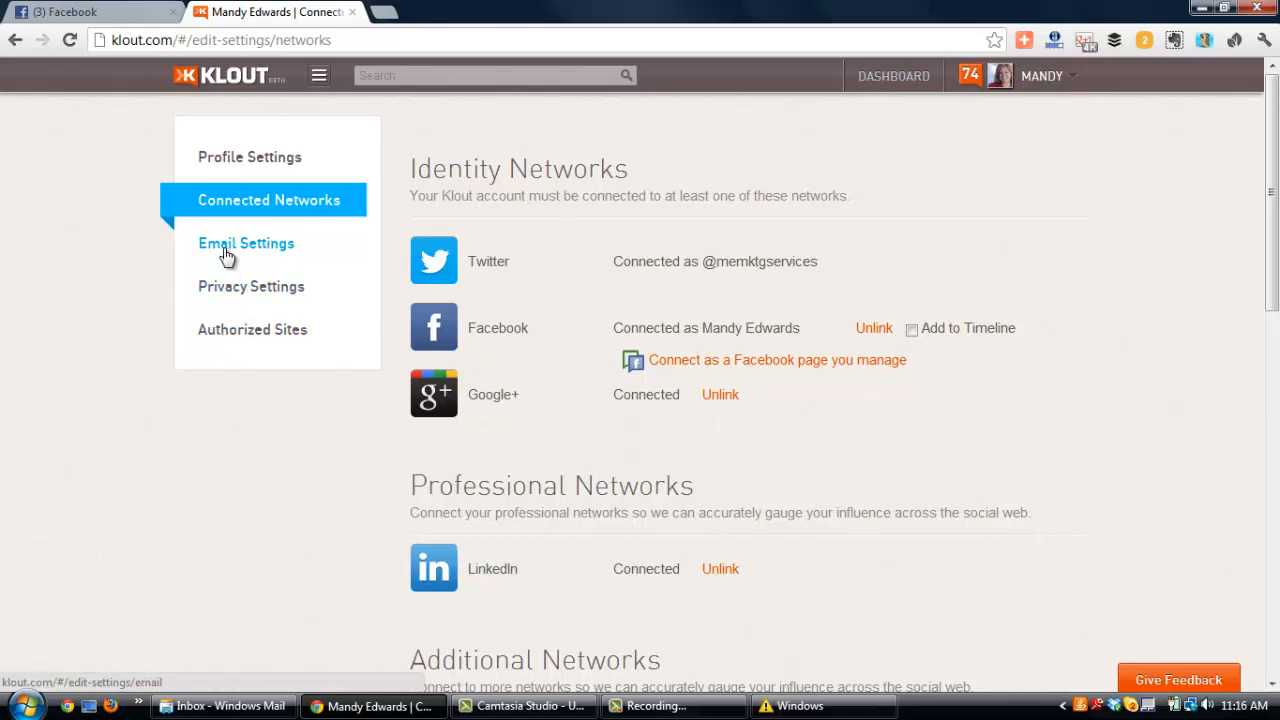
{"action": "left_click", "coordinate": [252, 78]}
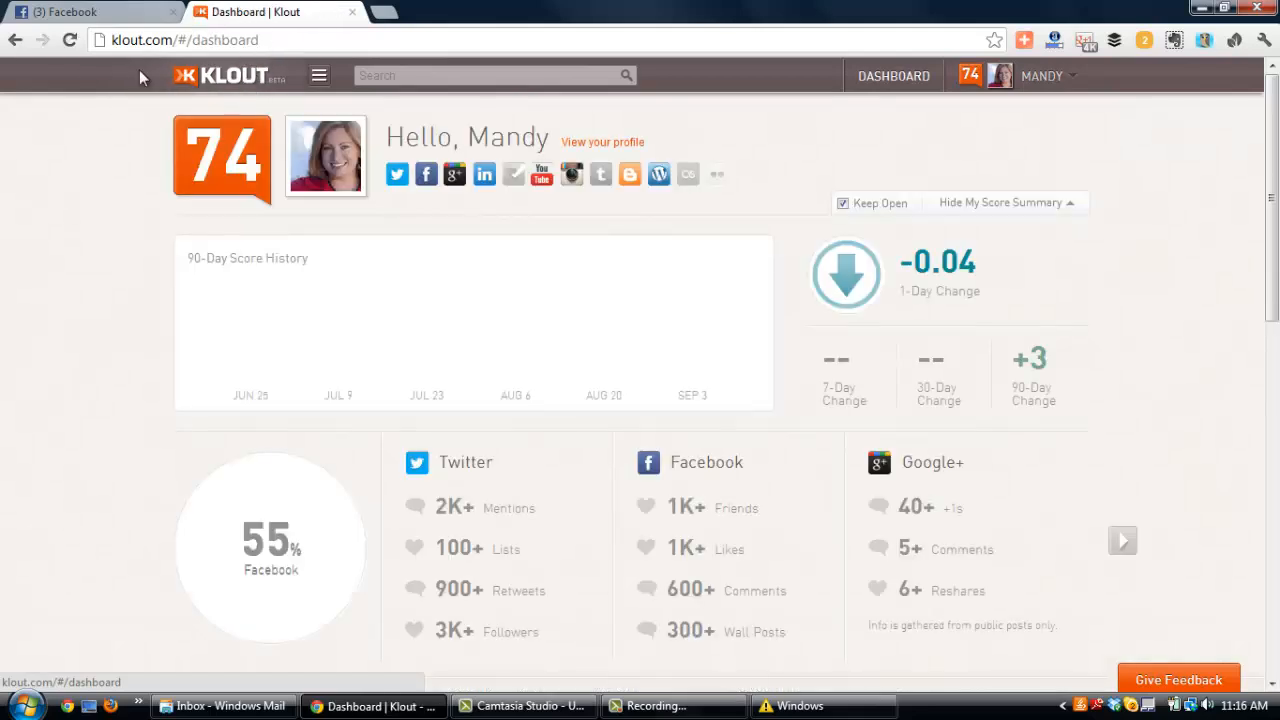
Open the notifications list, review the +K, influencer and new-member notices down to the older entries, and close it
{"action": "left_click", "coordinate": [319, 77]}
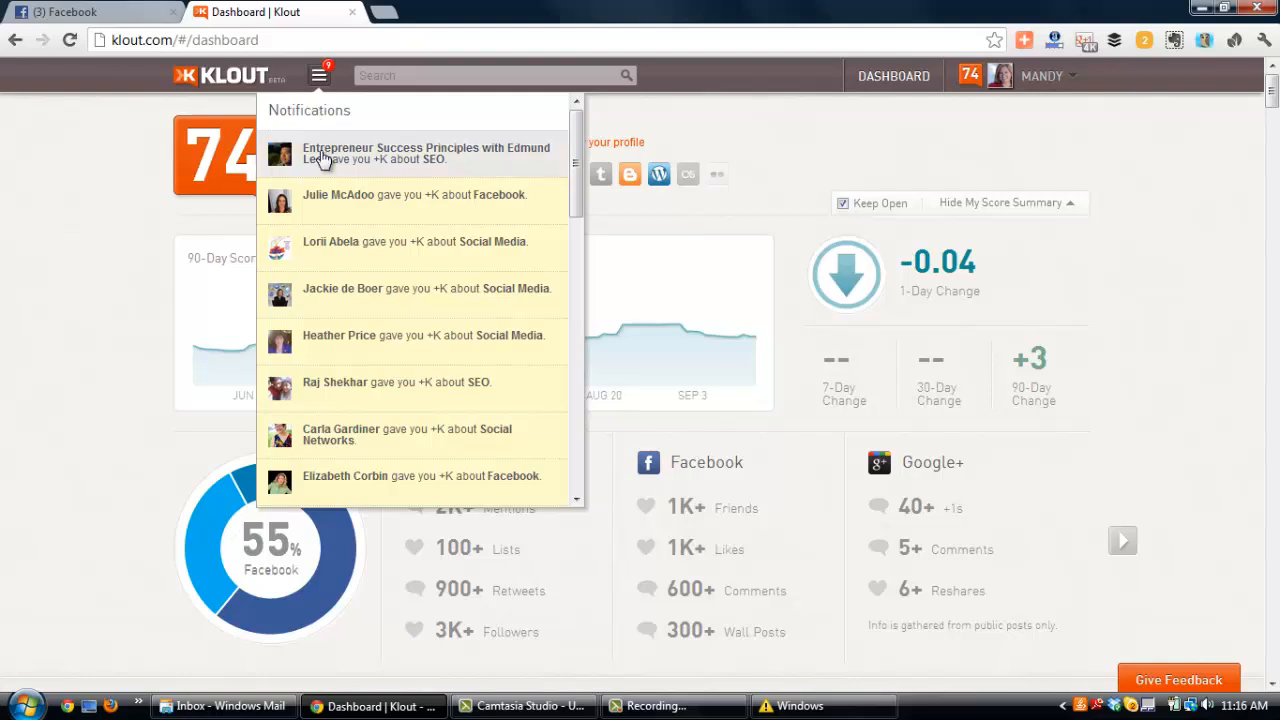
{"action": "scroll", "coordinate": [322, 160], "scroll_direction": "down", "scroll_amount": 2}
{"action": "scroll", "coordinate": [322, 160], "scroll_direction": "down", "scroll_amount": 6}
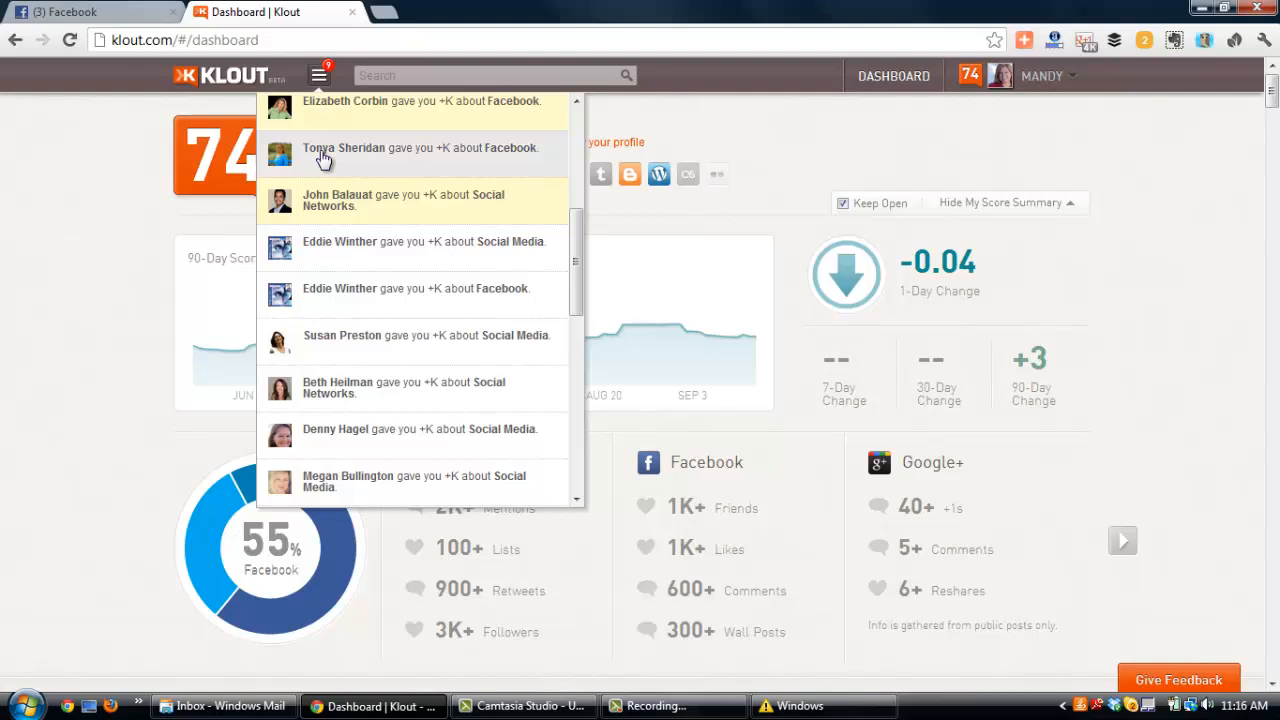
{"action": "scroll", "coordinate": [322, 160], "scroll_direction": "down", "scroll_amount": 4}
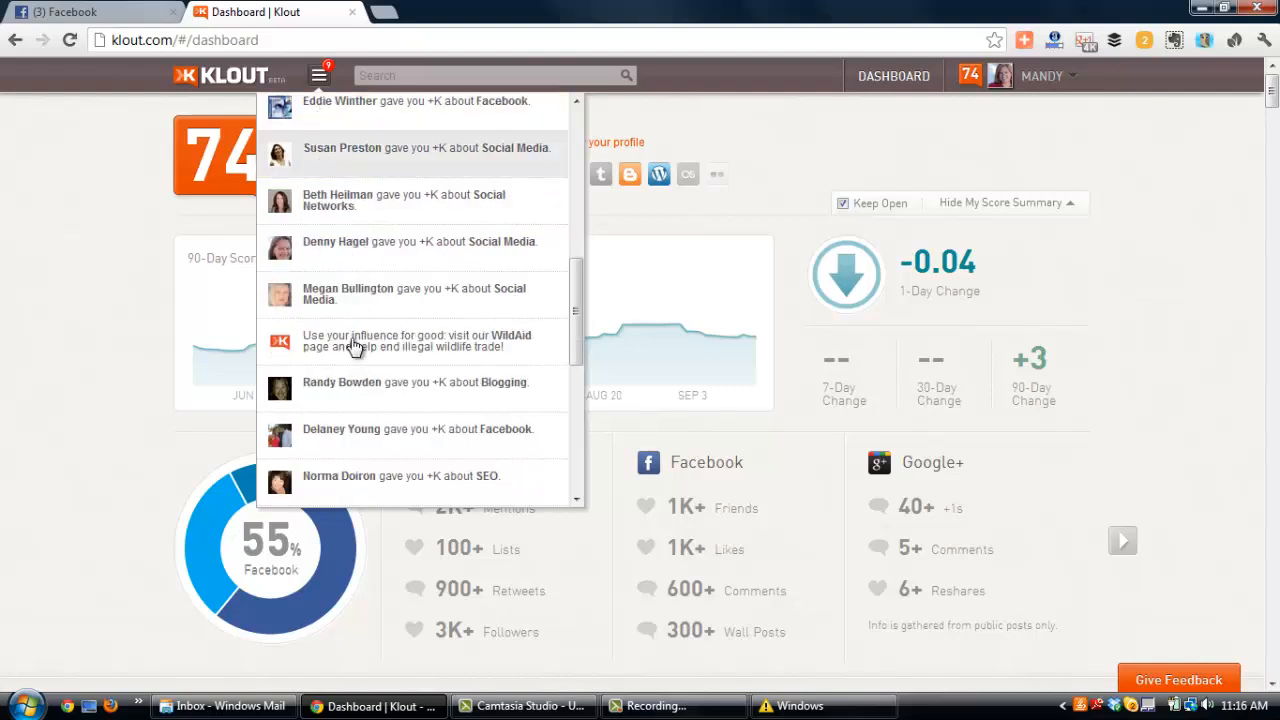
{"action": "scroll", "coordinate": [355, 348], "scroll_direction": "down", "scroll_amount": 4}
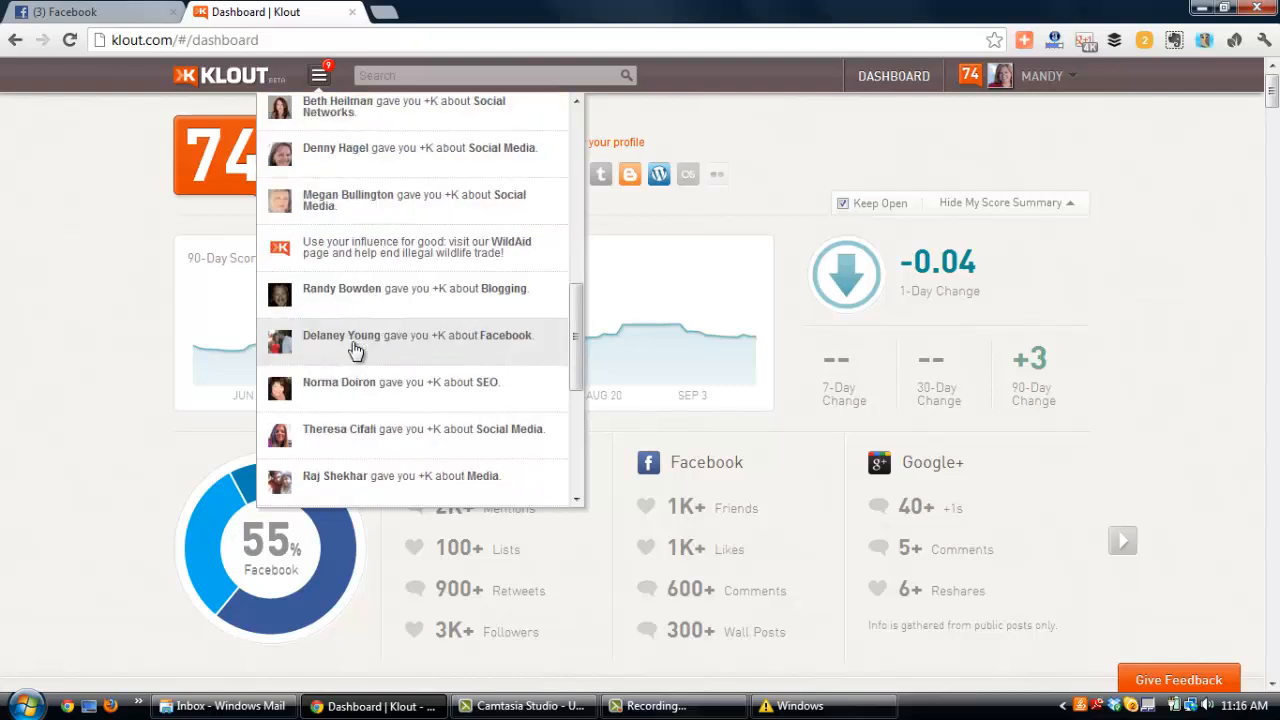
{"action": "scroll", "coordinate": [352, 350], "scroll_direction": "down", "scroll_amount": 2}
{"action": "scroll", "coordinate": [352, 349], "scroll_direction": "up", "scroll_amount": 5}
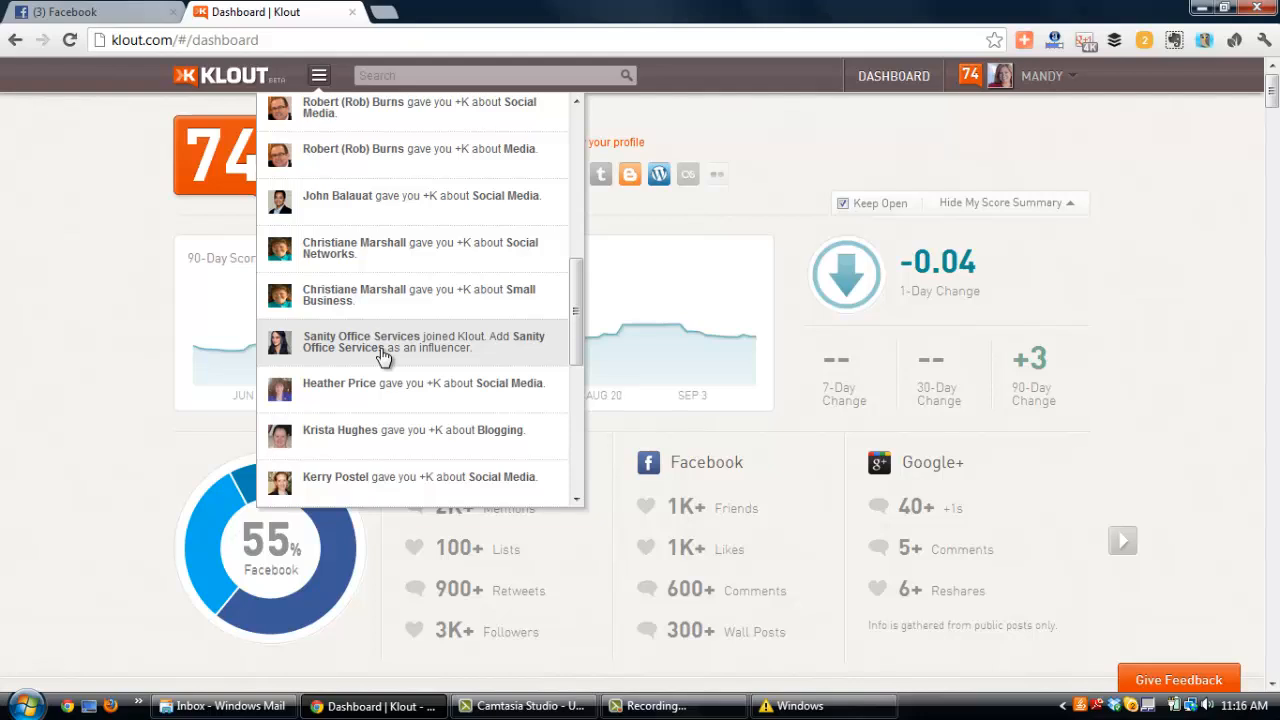
{"action": "scroll", "coordinate": [383, 357], "scroll_direction": "down", "scroll_amount": 2}
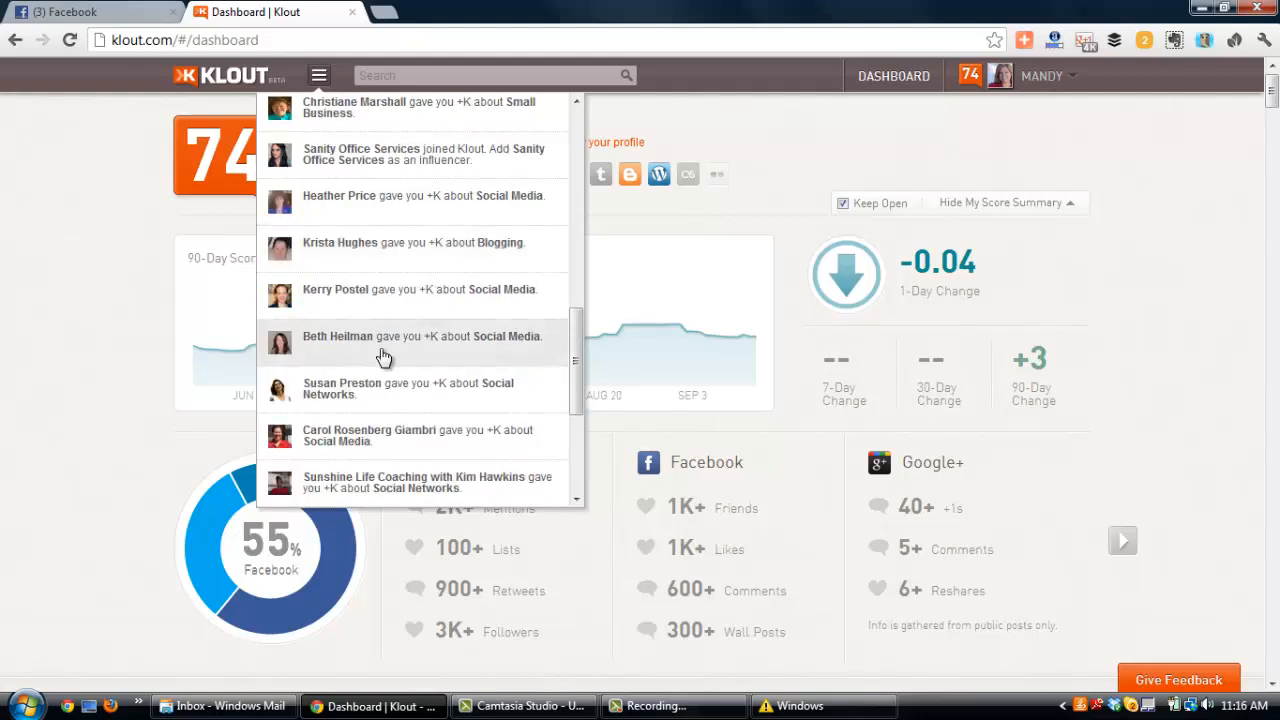
{"action": "scroll", "coordinate": [383, 357], "scroll_direction": "down", "scroll_amount": 1}
{"action": "scroll", "coordinate": [383, 360], "scroll_direction": "down", "scroll_amount": 1}
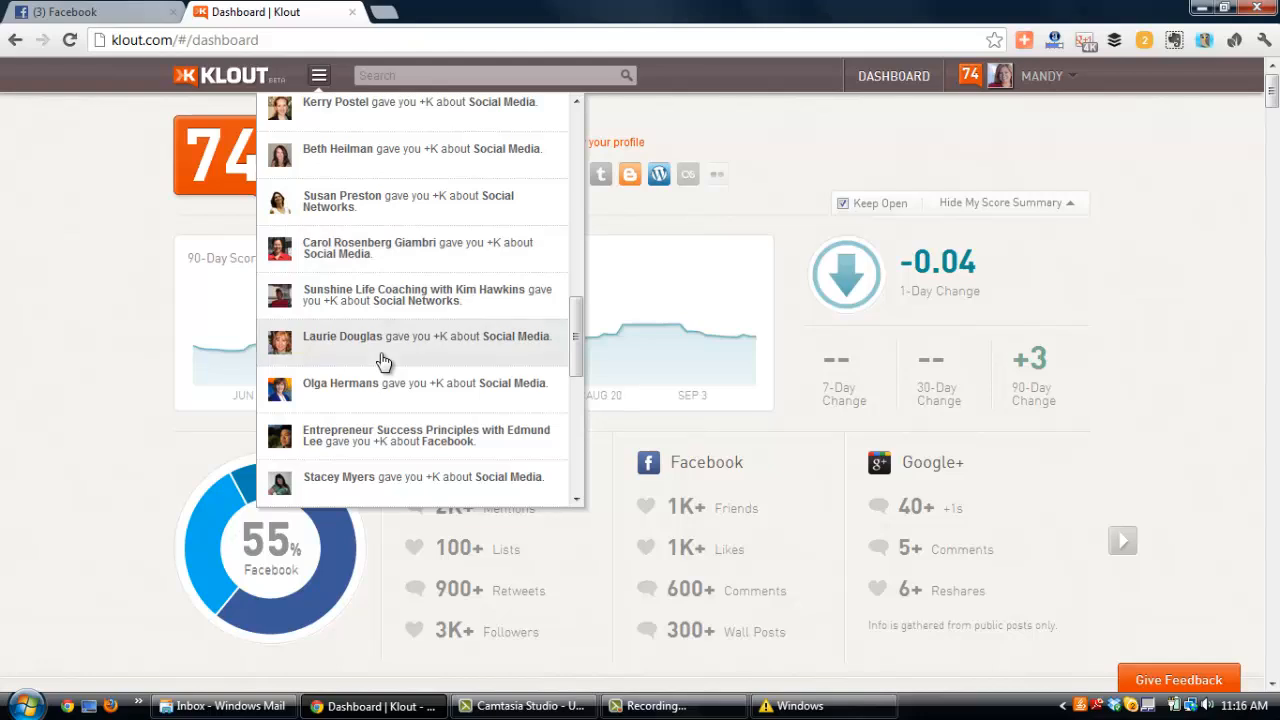
{"action": "scroll", "coordinate": [383, 360], "scroll_direction": "down", "scroll_amount": 5}
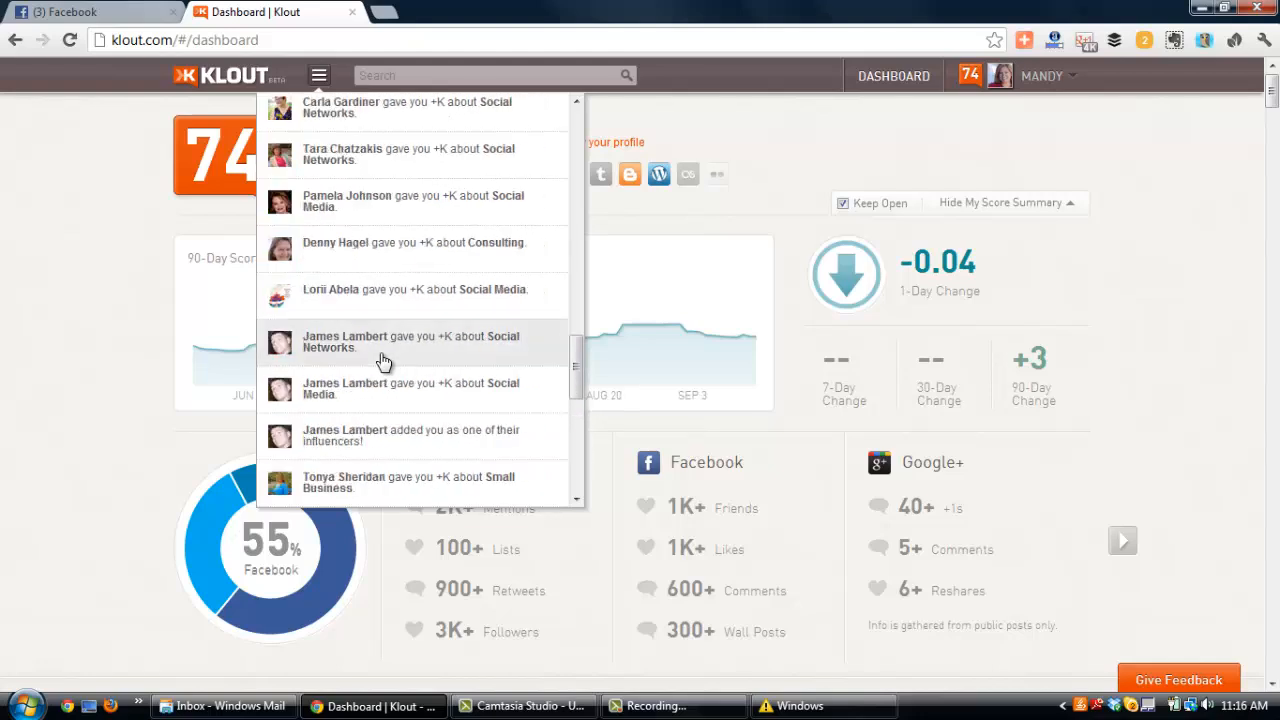
{"action": "left_click", "coordinate": [318, 78]}
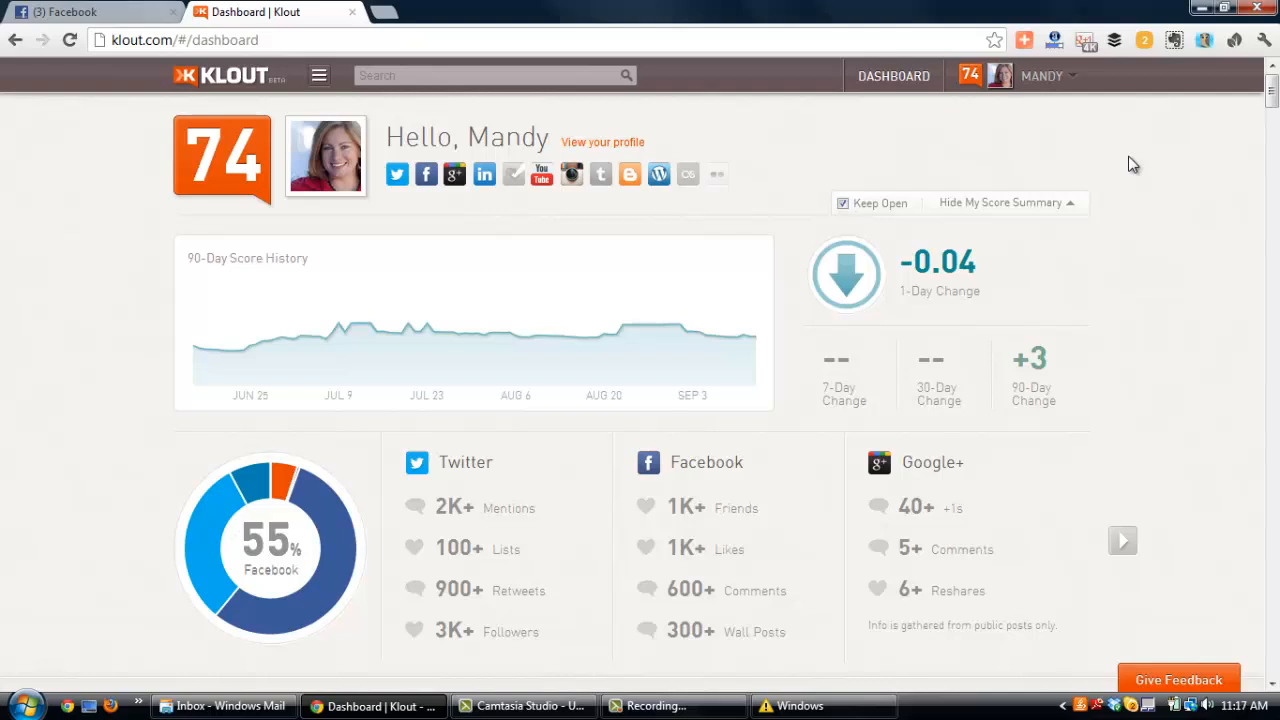
Open the account's own profile page to view its influencers and recent moments
{"action": "mouse_move", "coordinate": [1060, 82]}
{"action": "left_click", "coordinate": [1024, 110]}
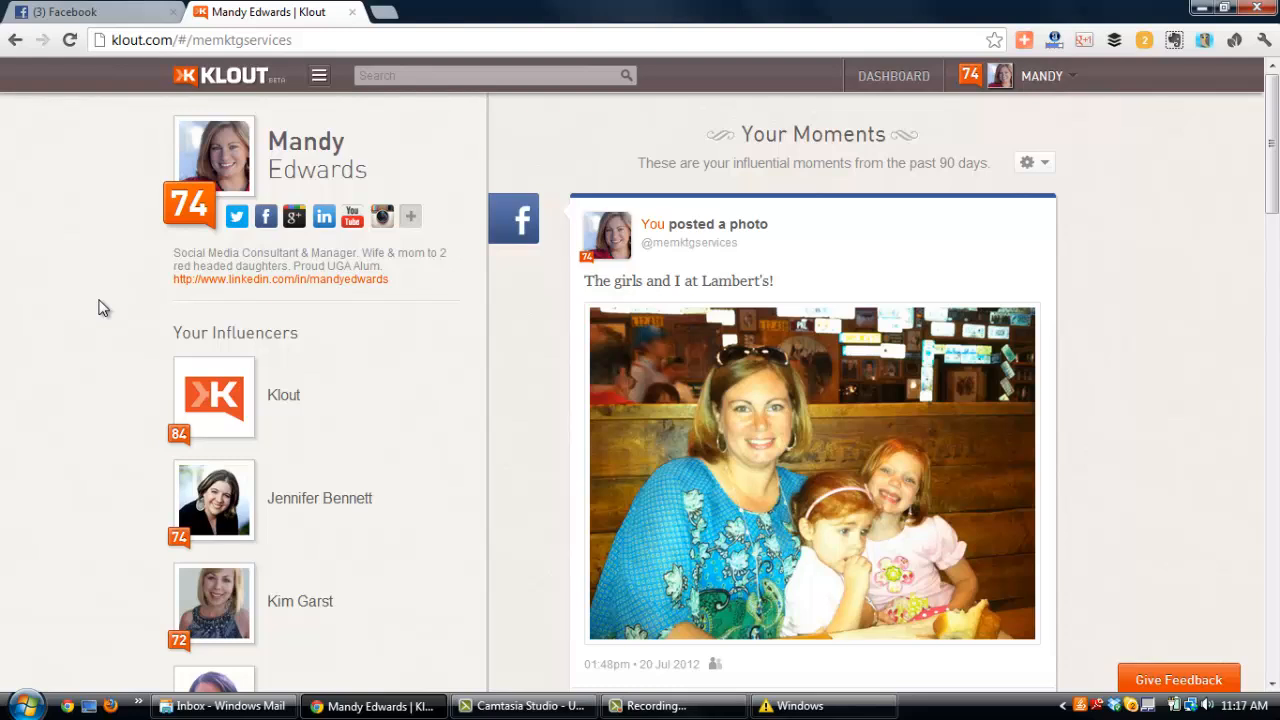
{"action": "left_click", "coordinate": [660, 706]}
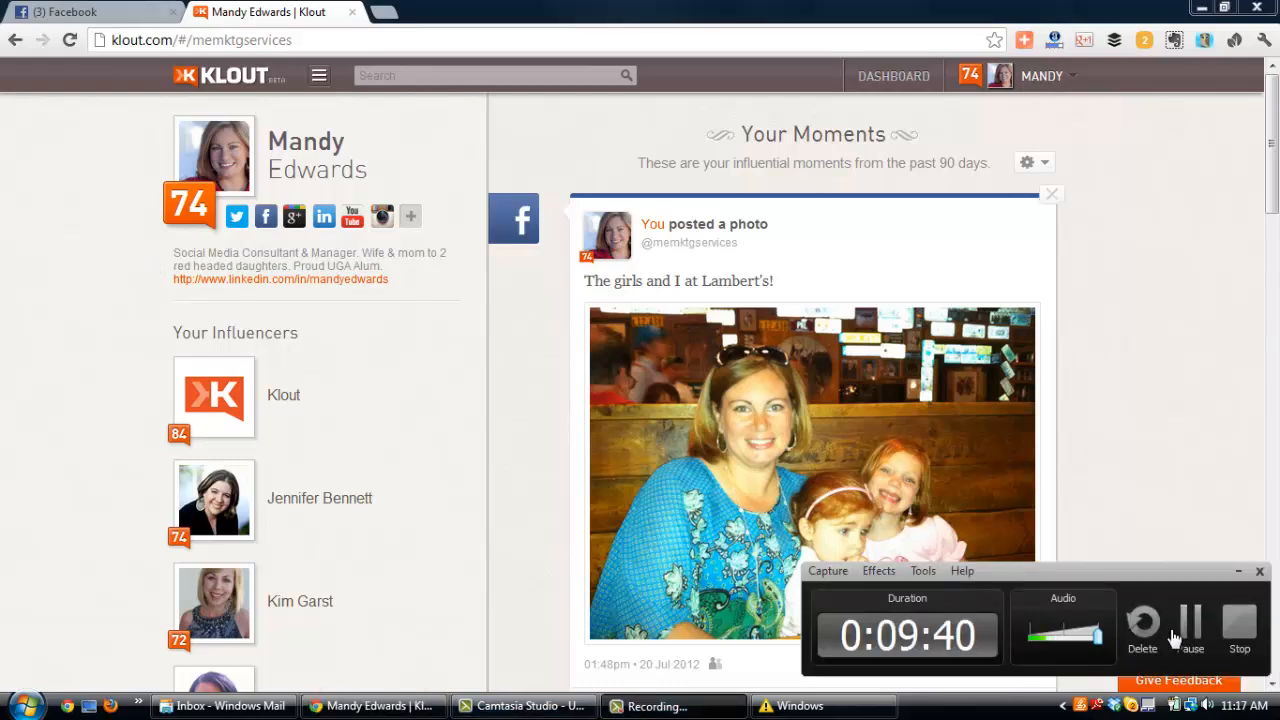